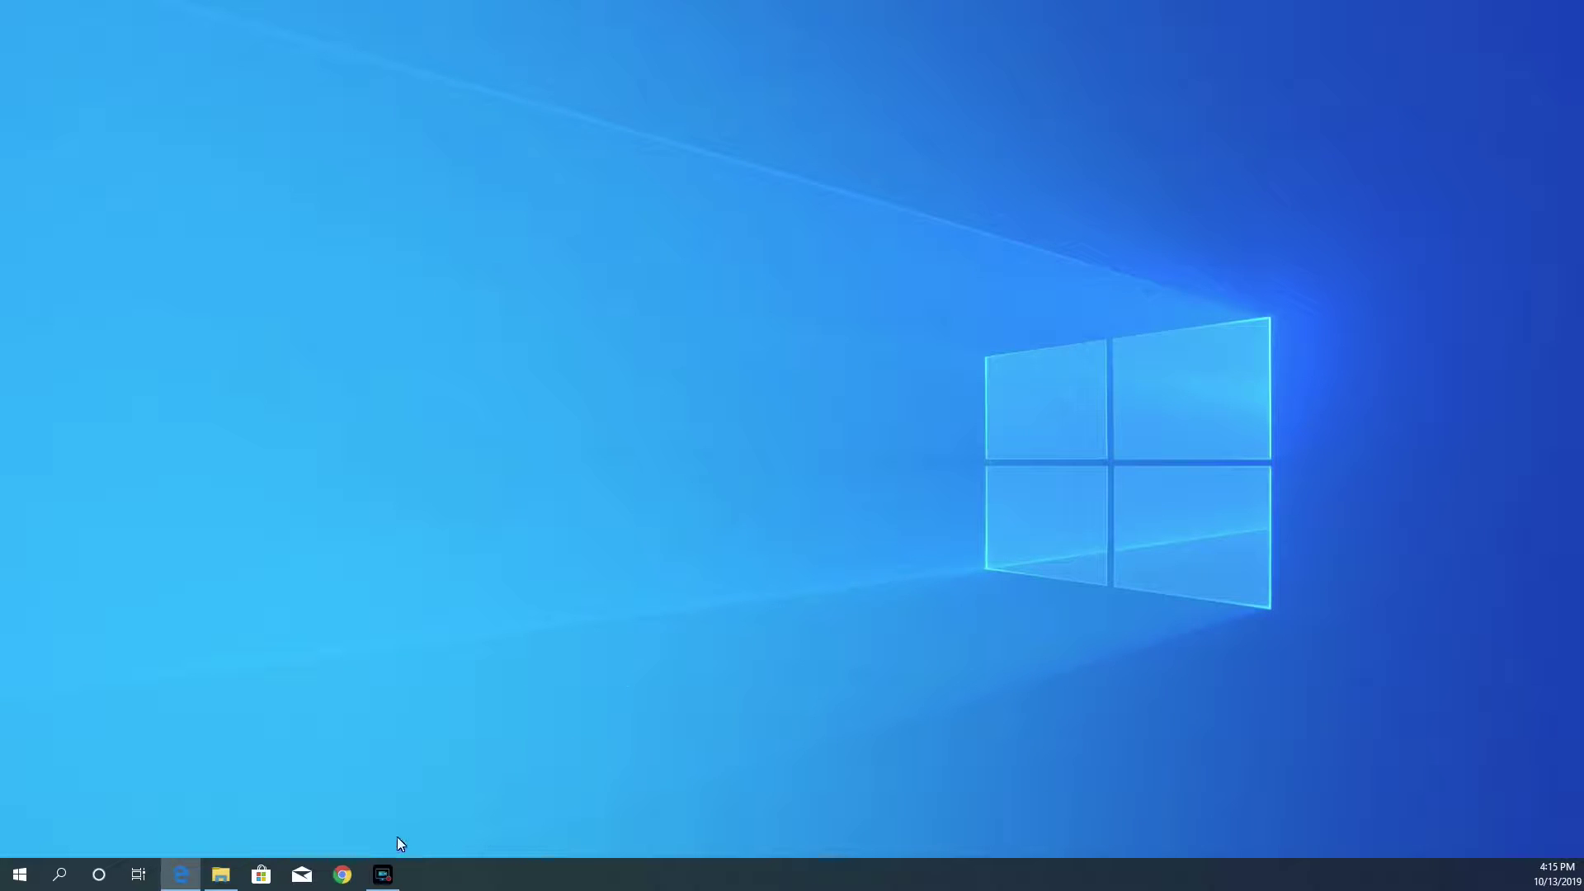
- Open remotedesktop.google.com in Chrome and go to its Remote Access page
left_click(342, 876)
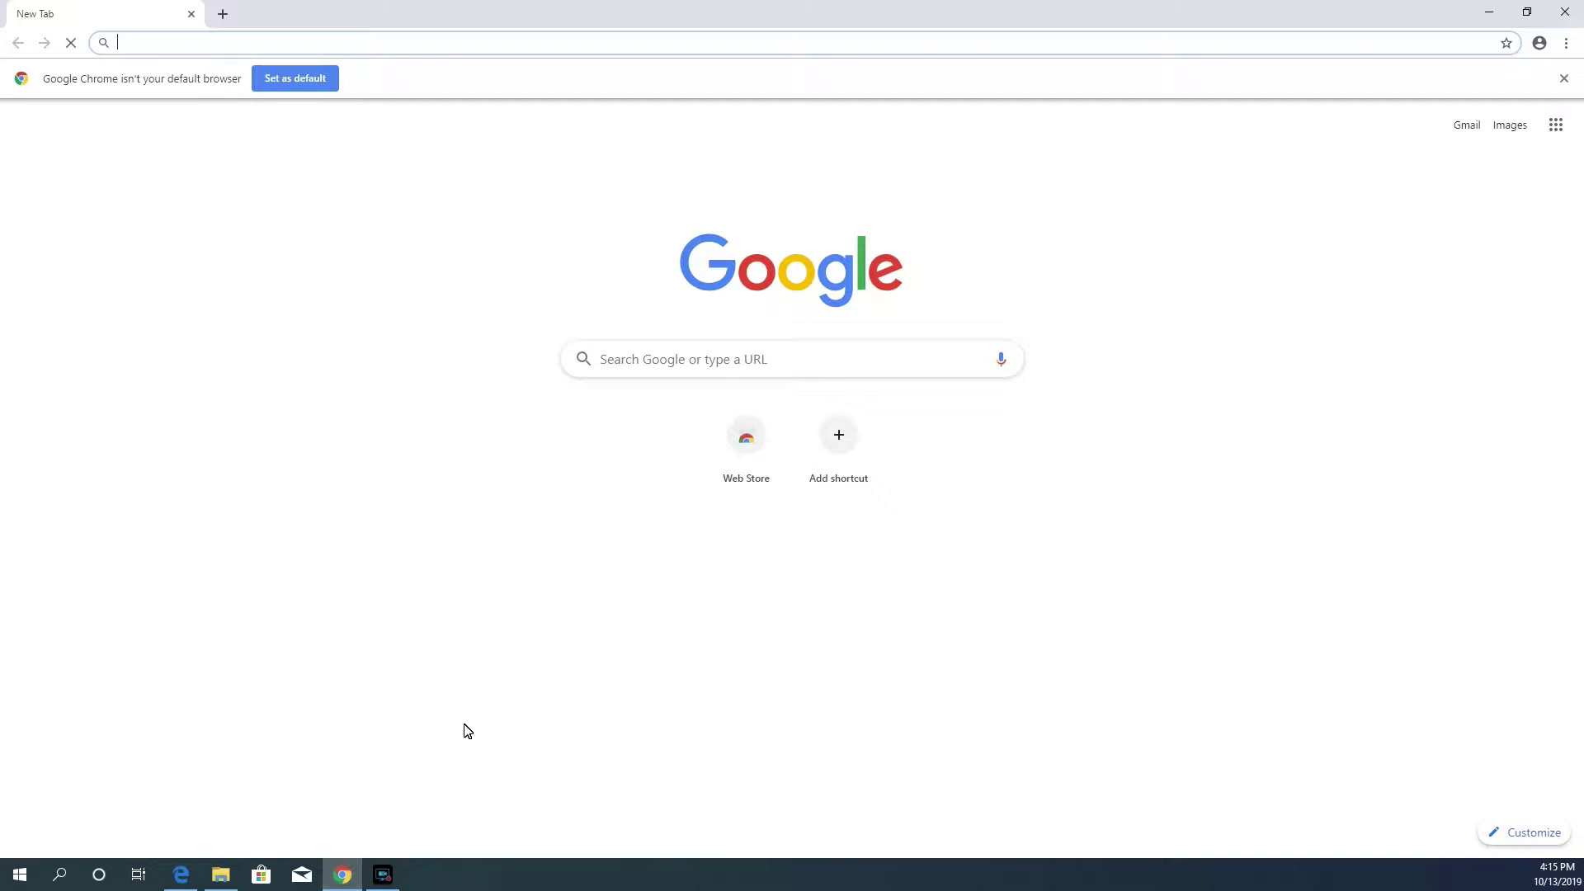
type("remoted")
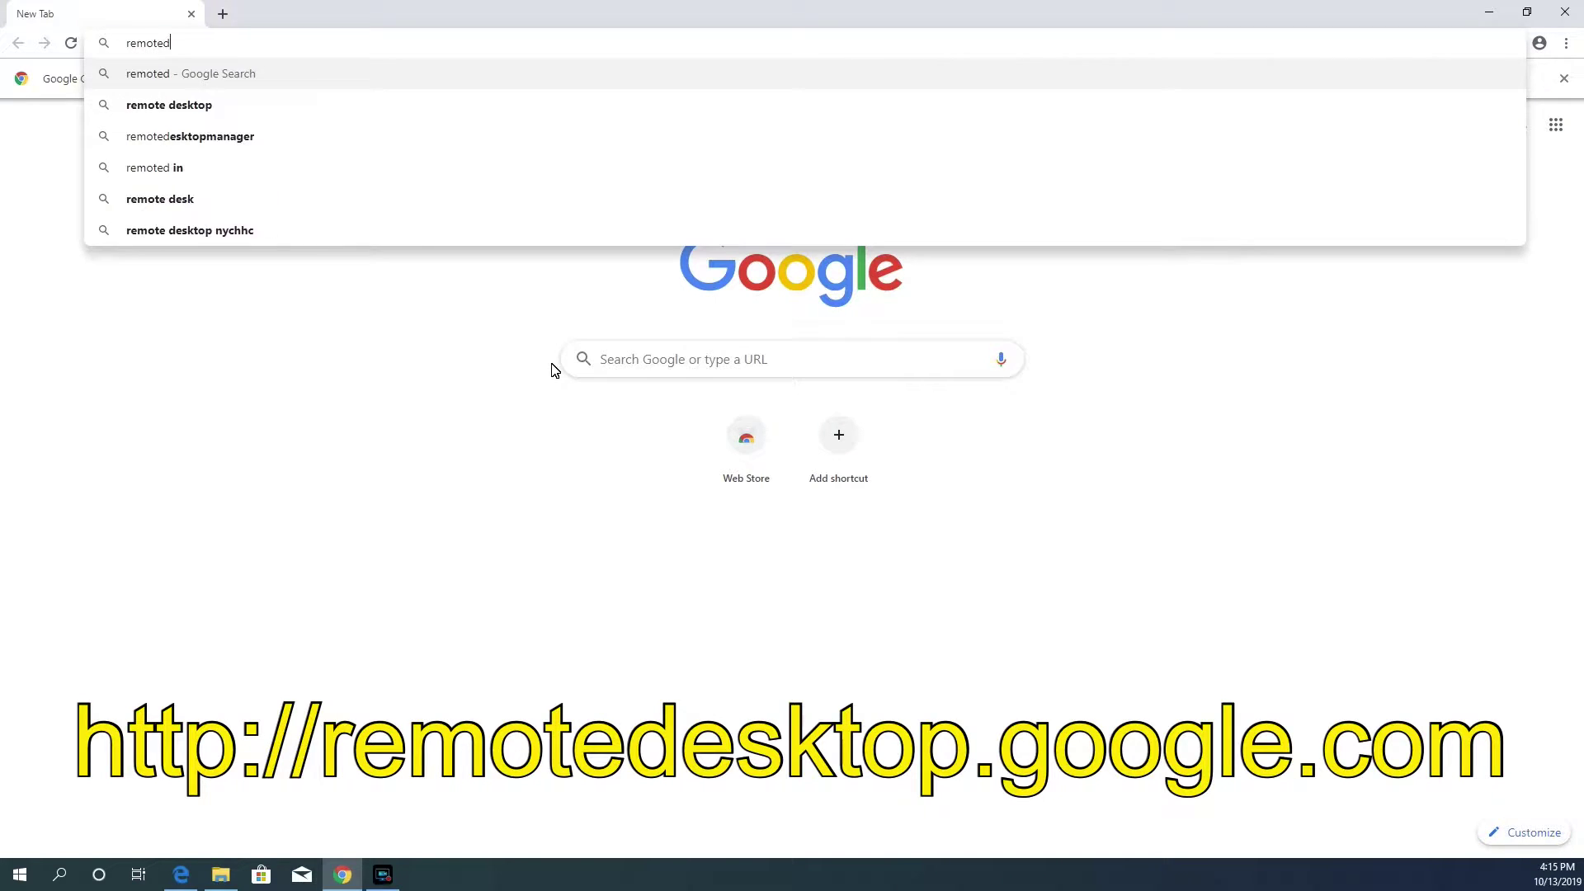
type("esktop.google.com")
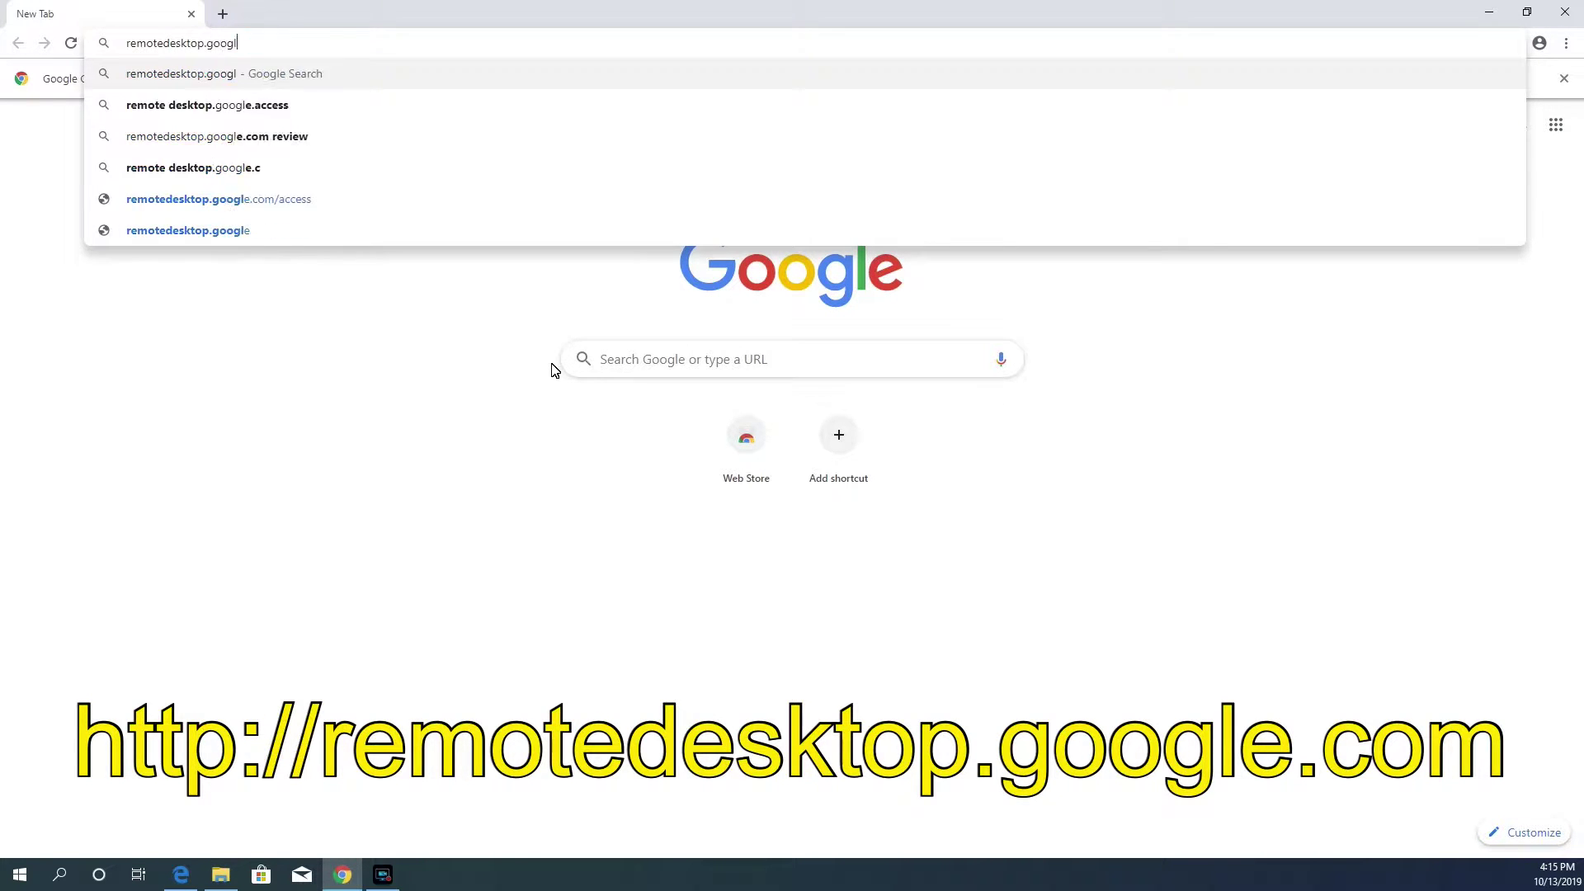
key("Return")
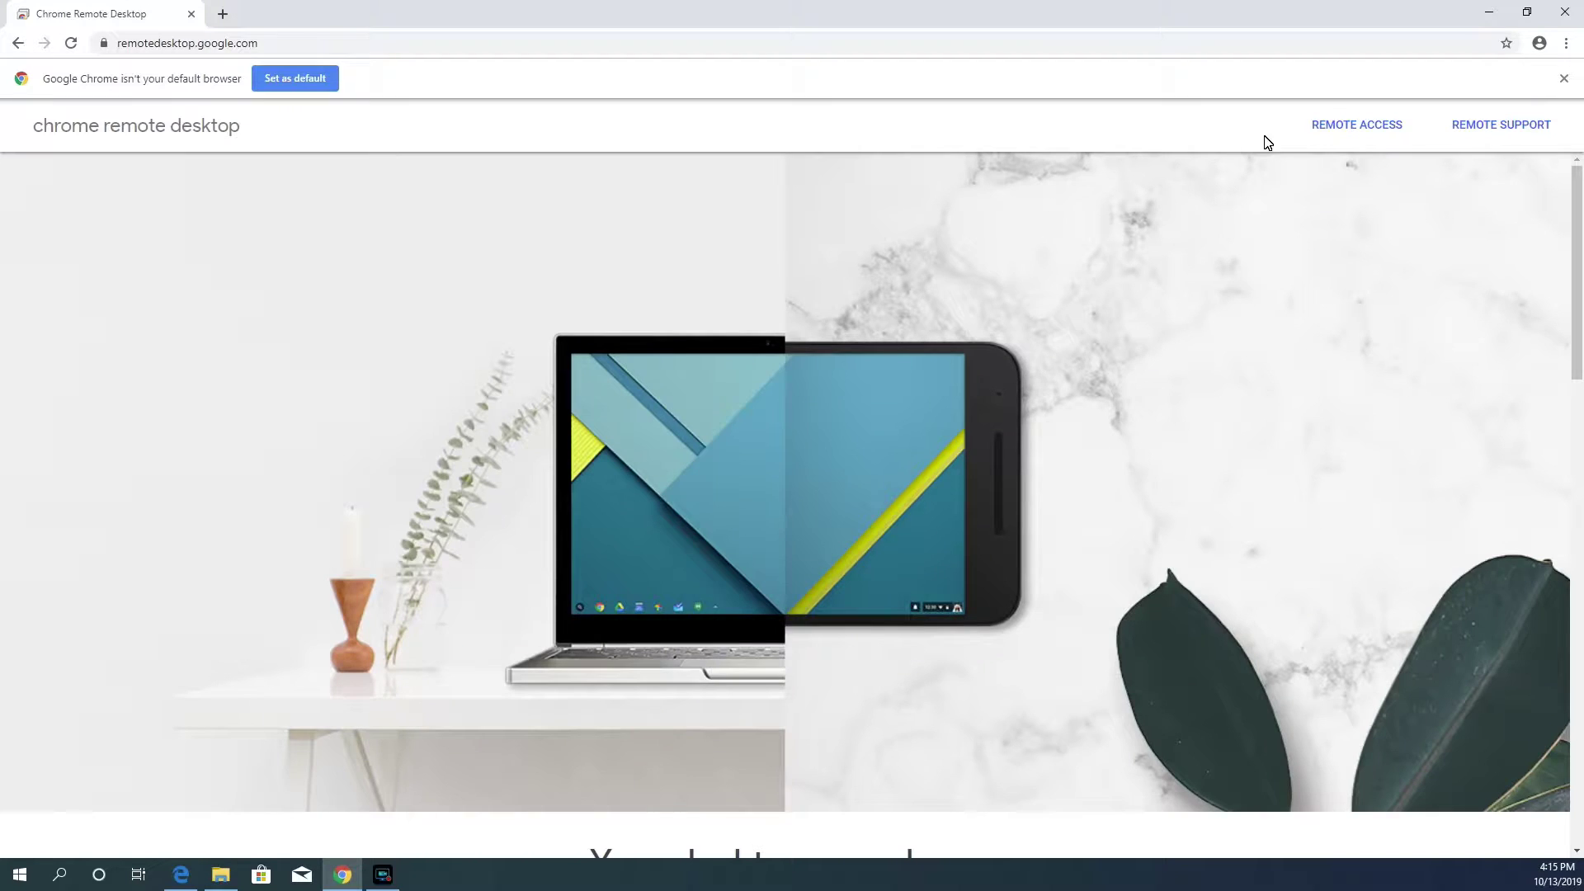
left_click(1292, 128)
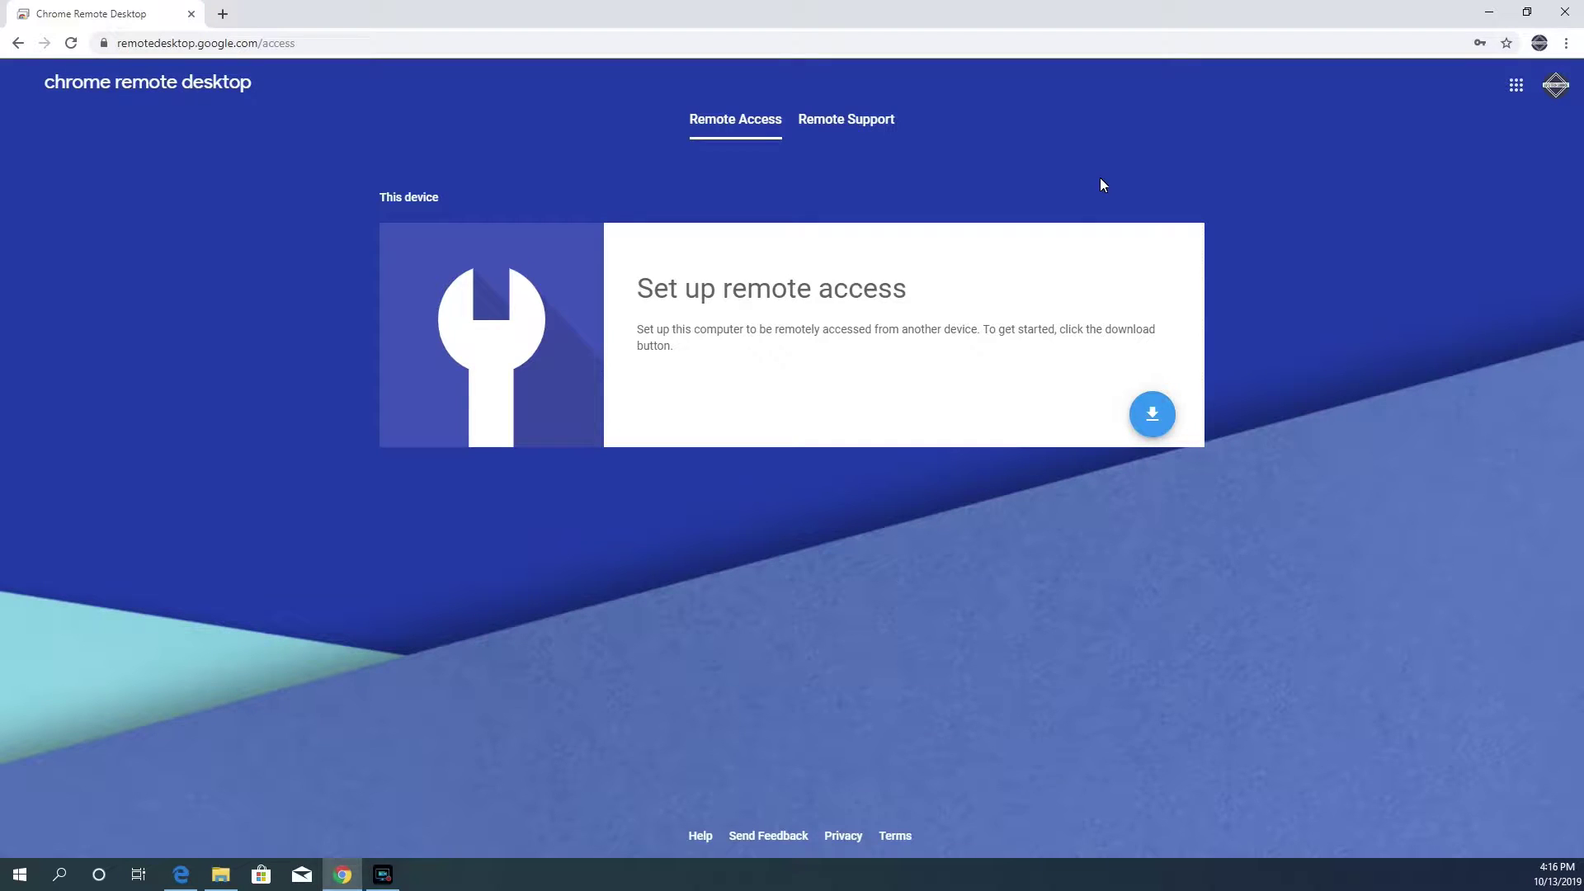
- Download the remote access software by adding the Chrome Remote Desktop extension from the Chrome Web Store
left_click_drag(923, 295, 641, 312)
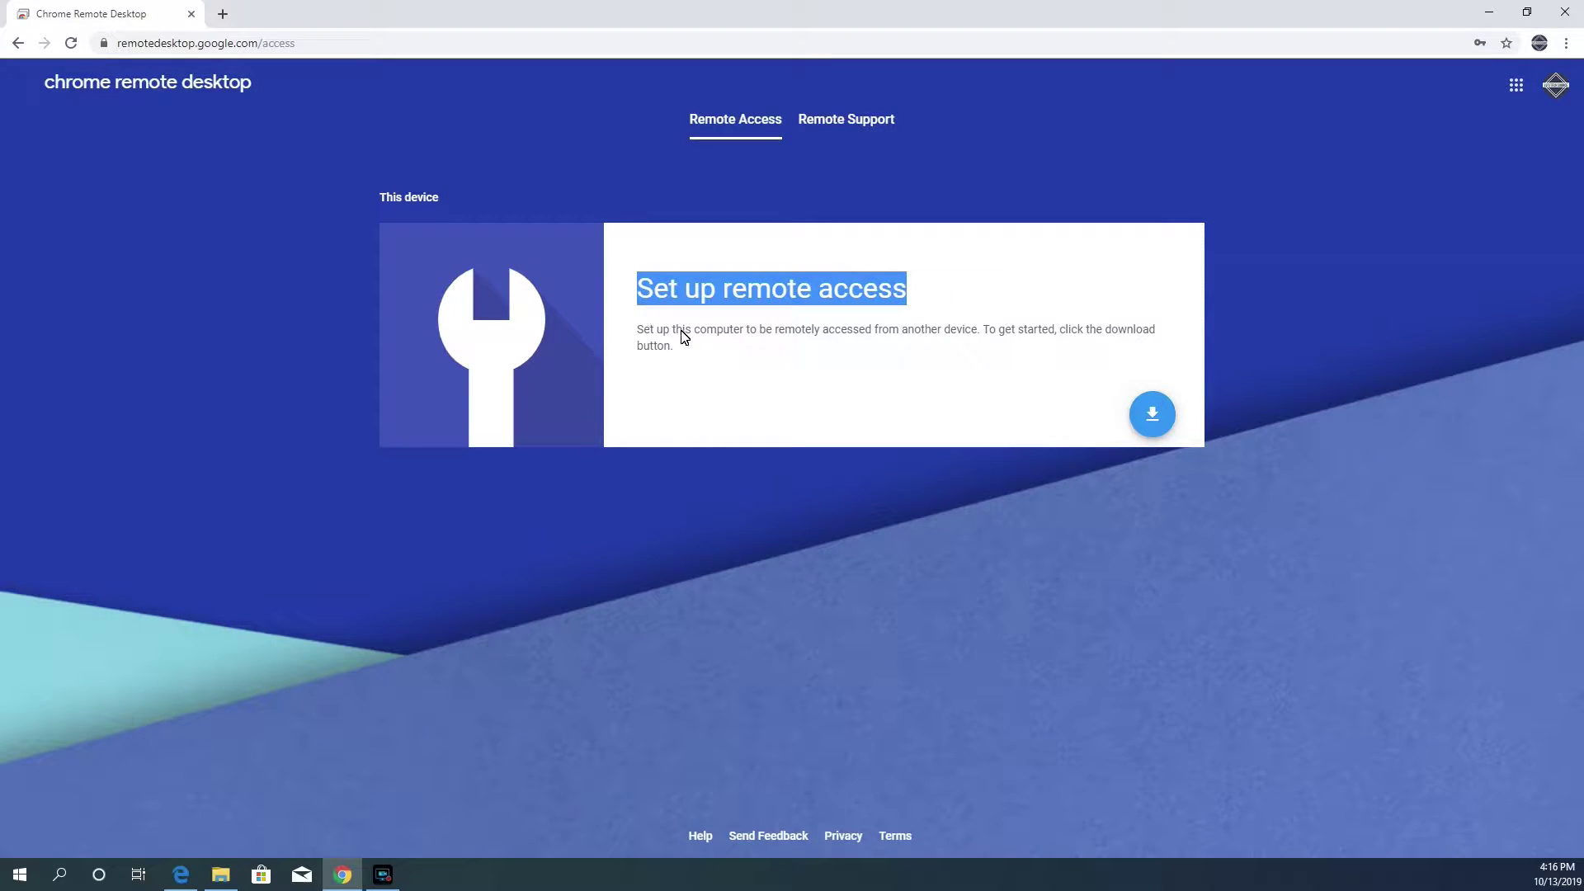
left_click(1158, 418)
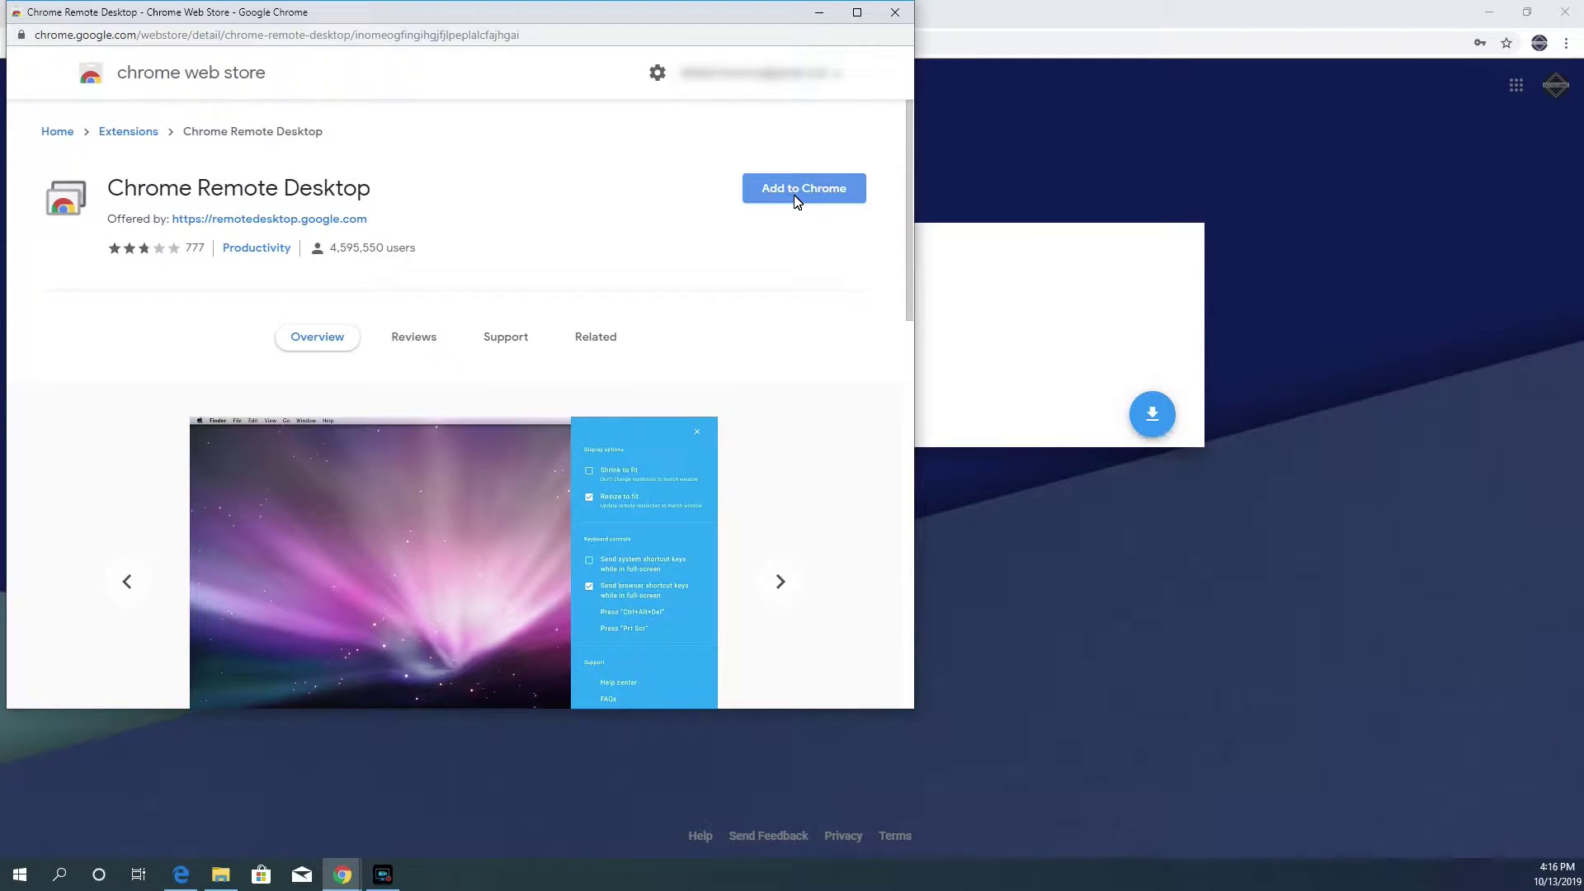
left_click(794, 200)
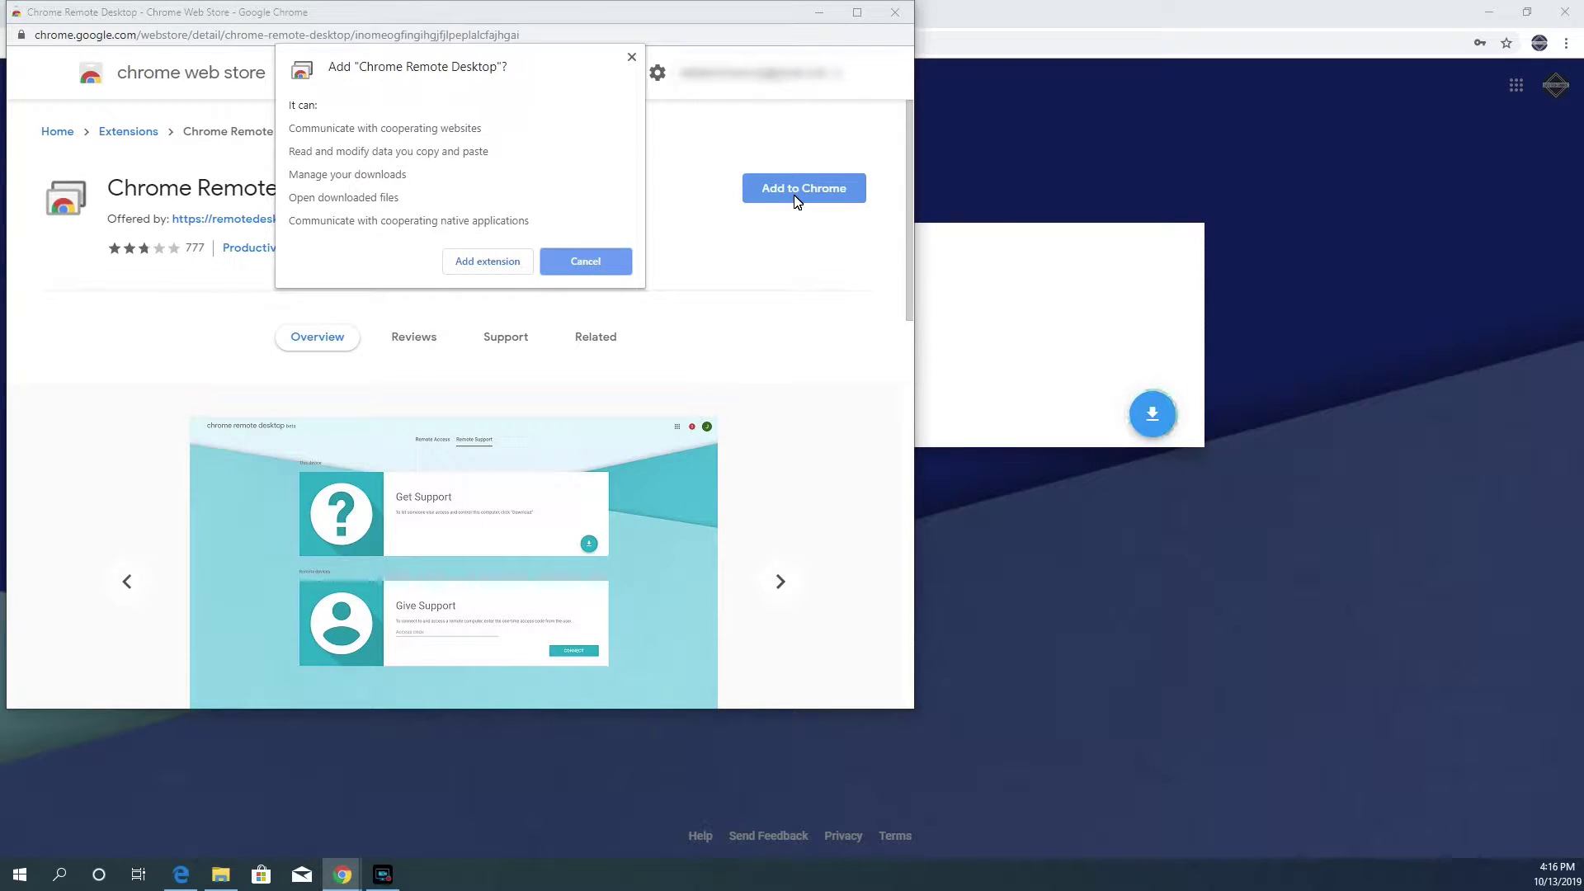
left_click(487, 262)
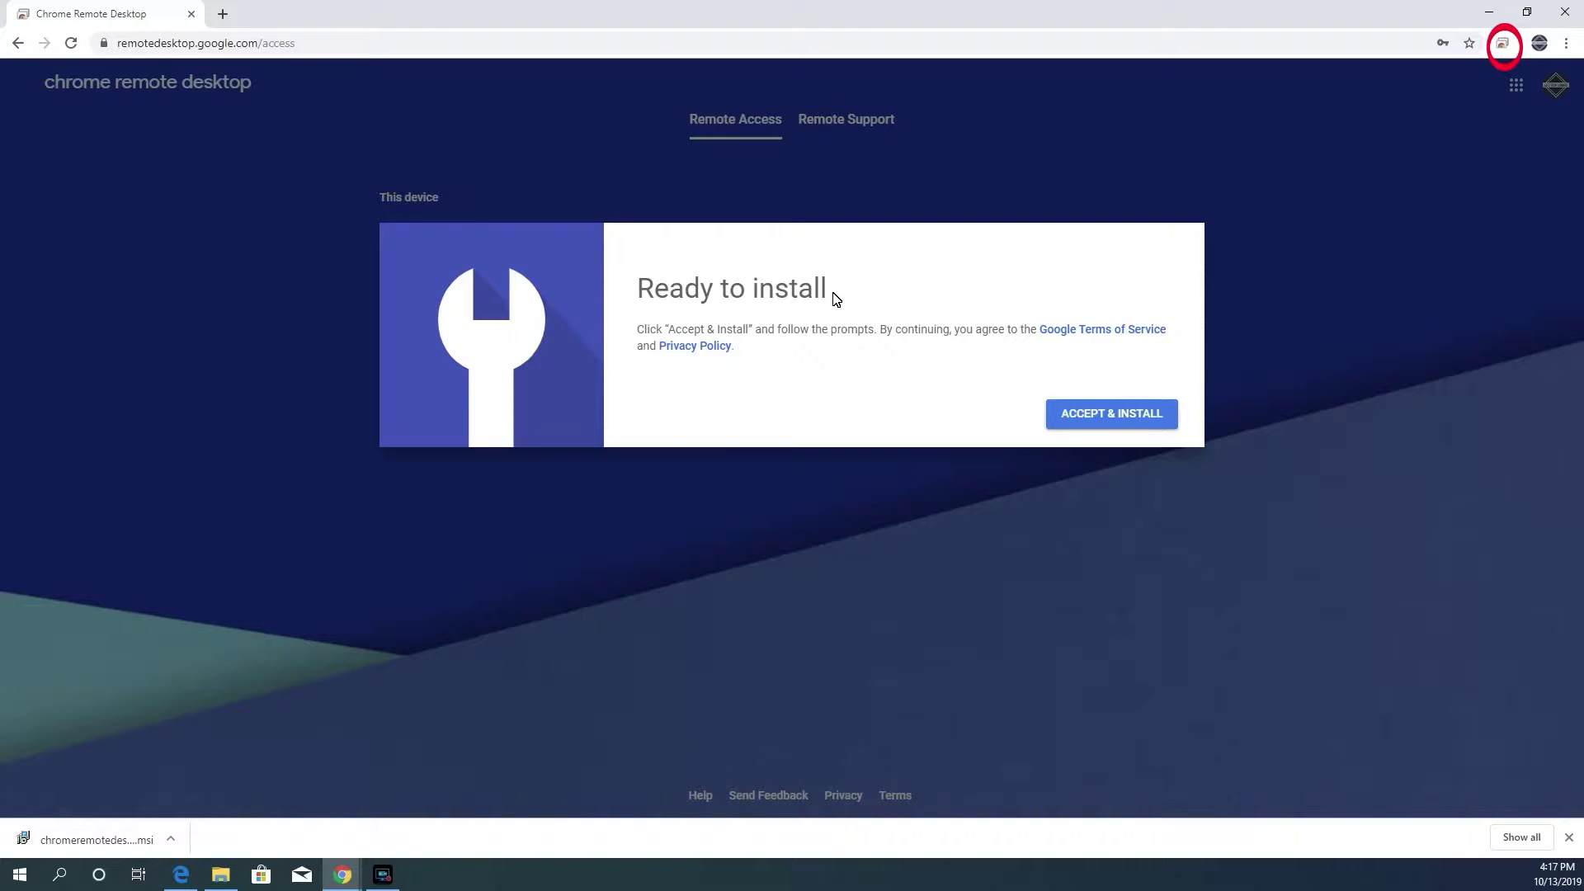
- Accept the terms and run the downloaded Chrome Remote Desktop host installer
left_click_drag(835, 299, 634, 302)
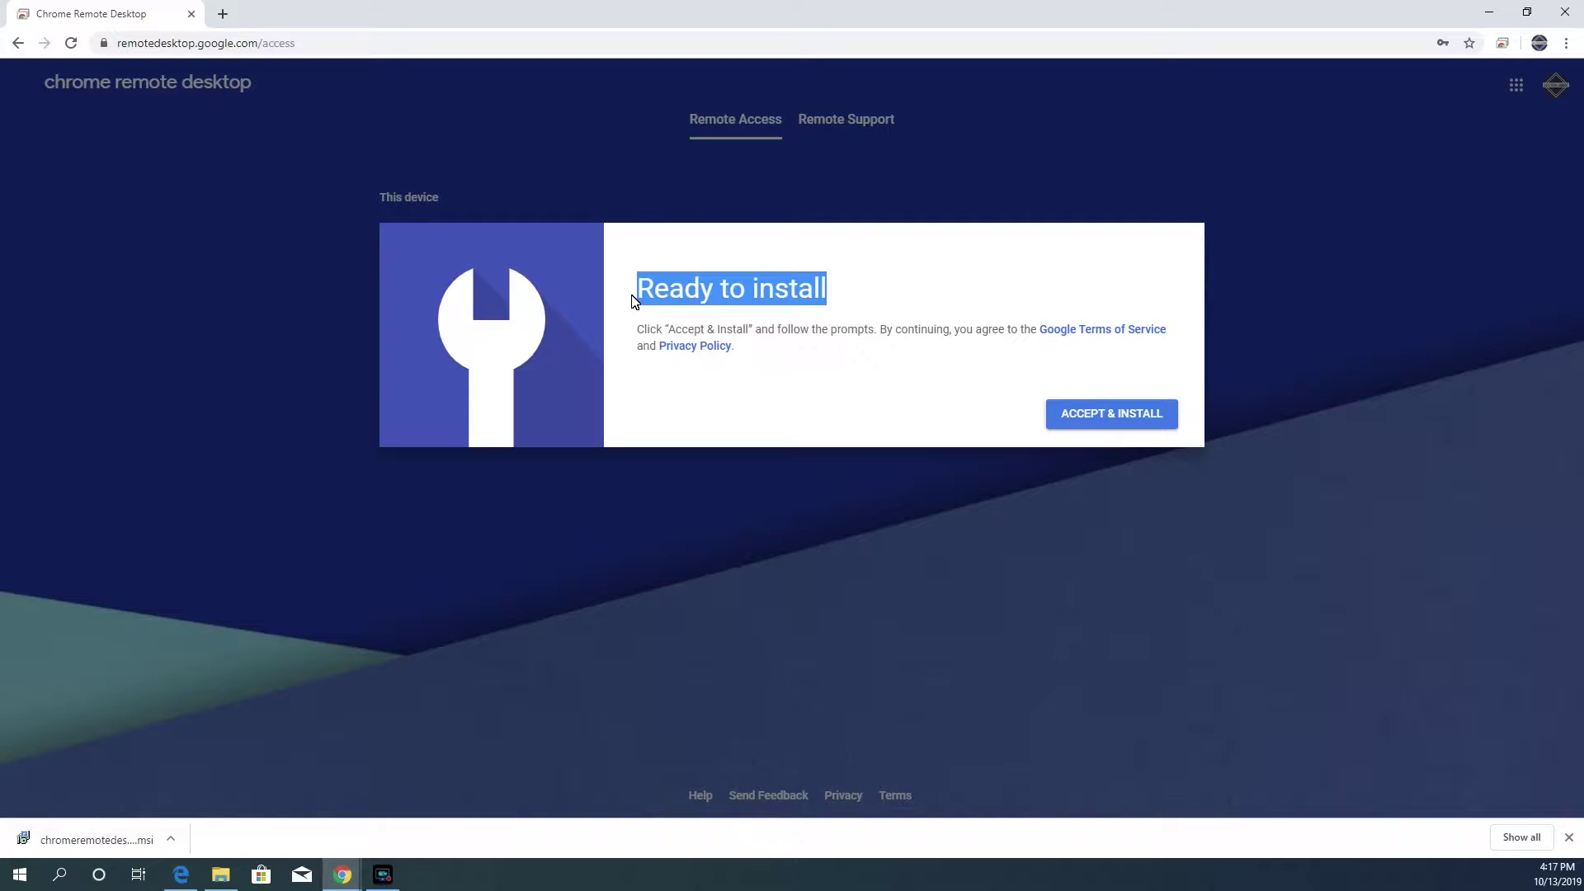
left_click(839, 291)
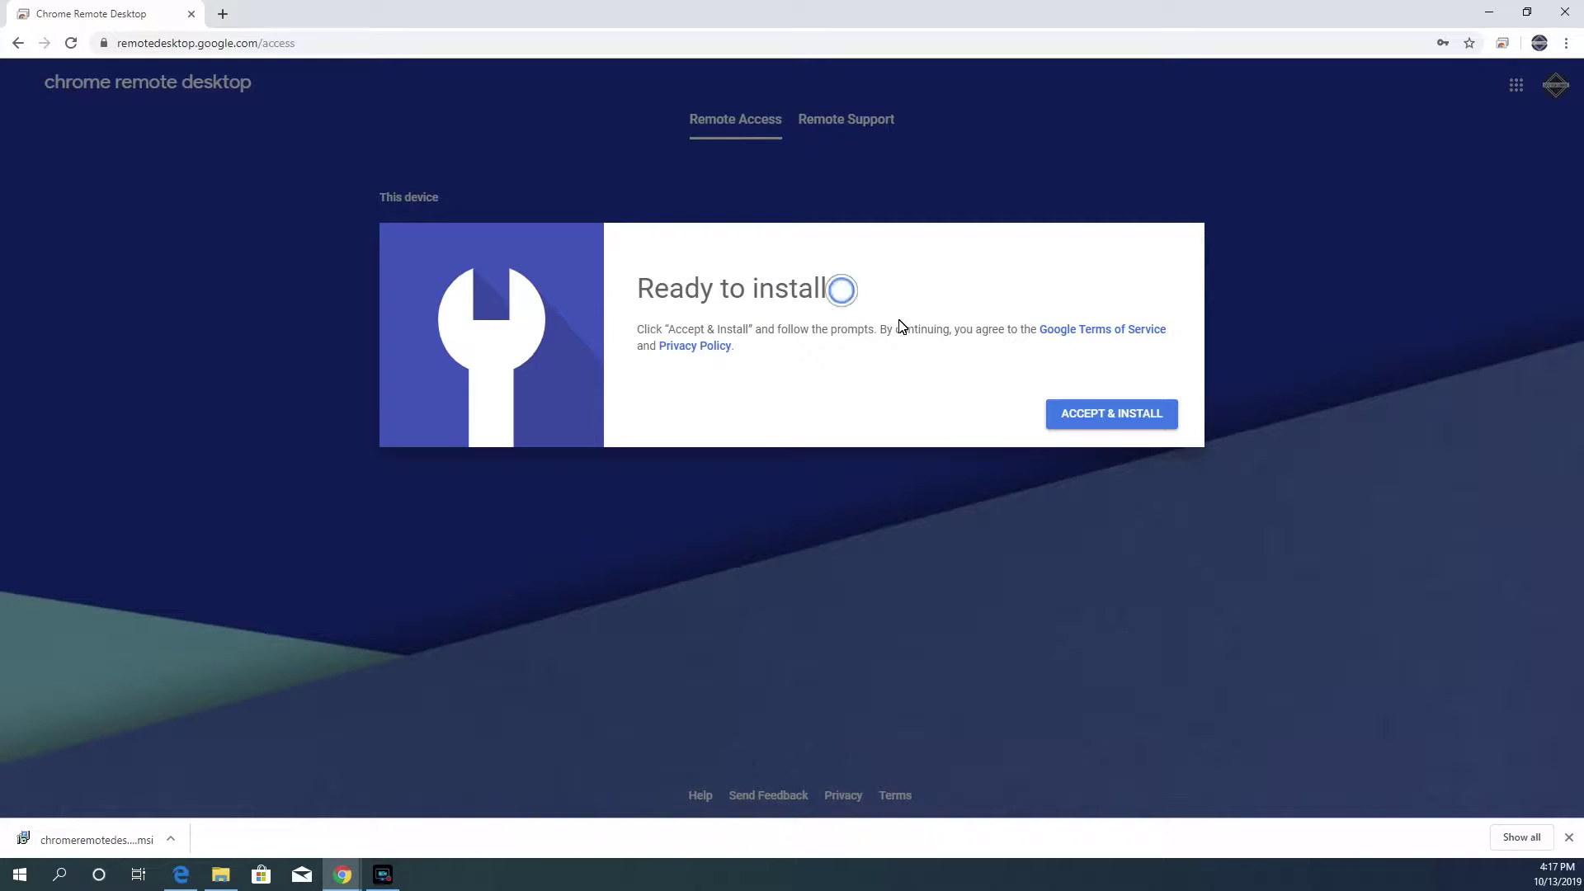
left_click(1106, 410)
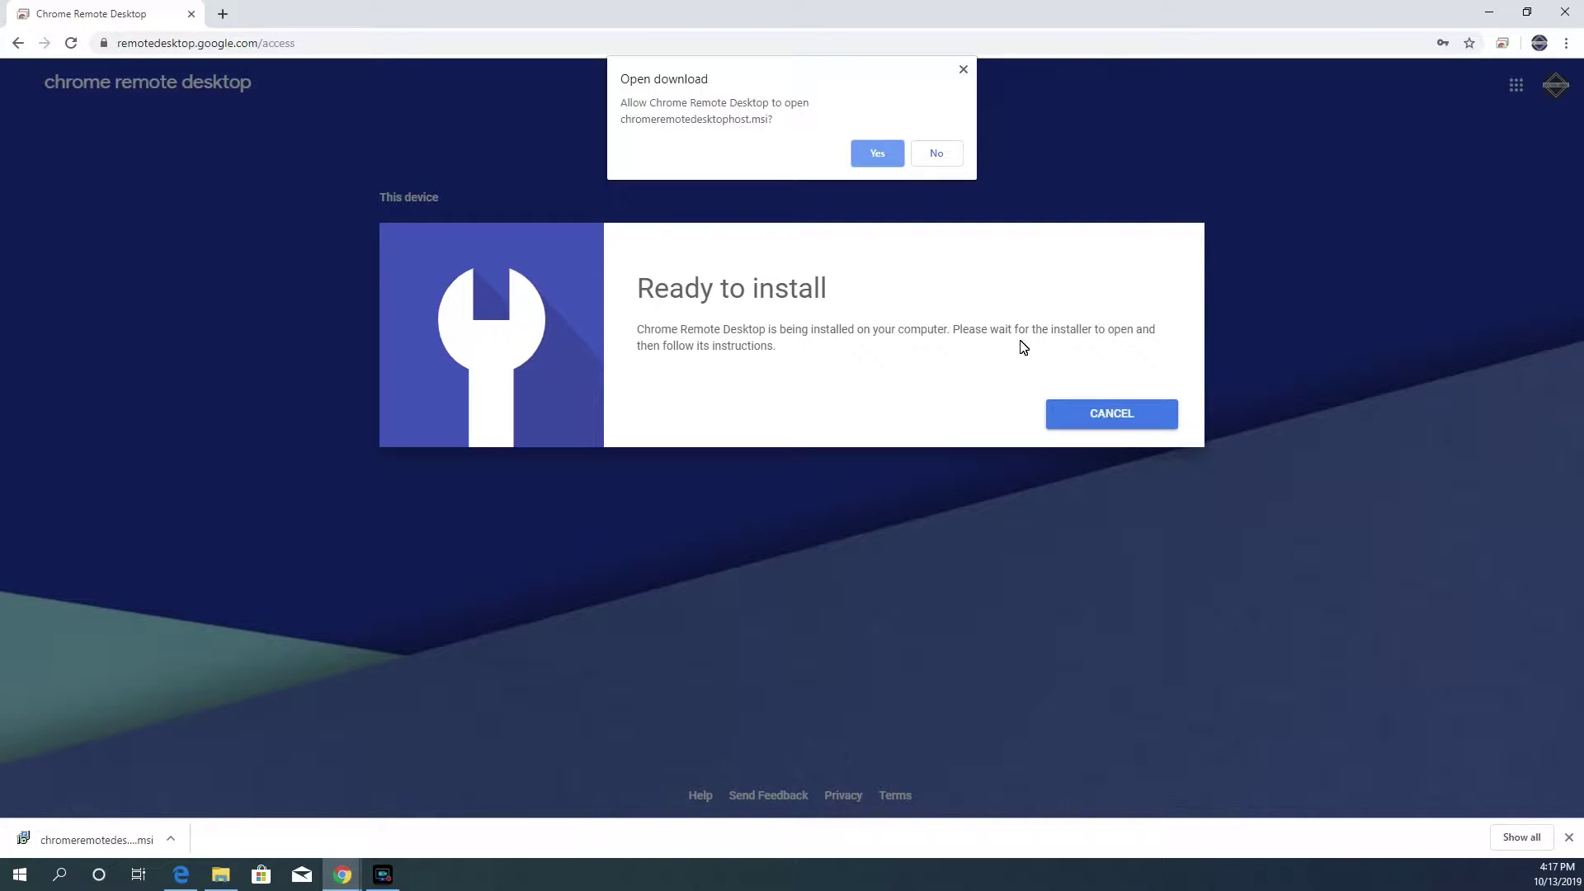
left_click(877, 155)
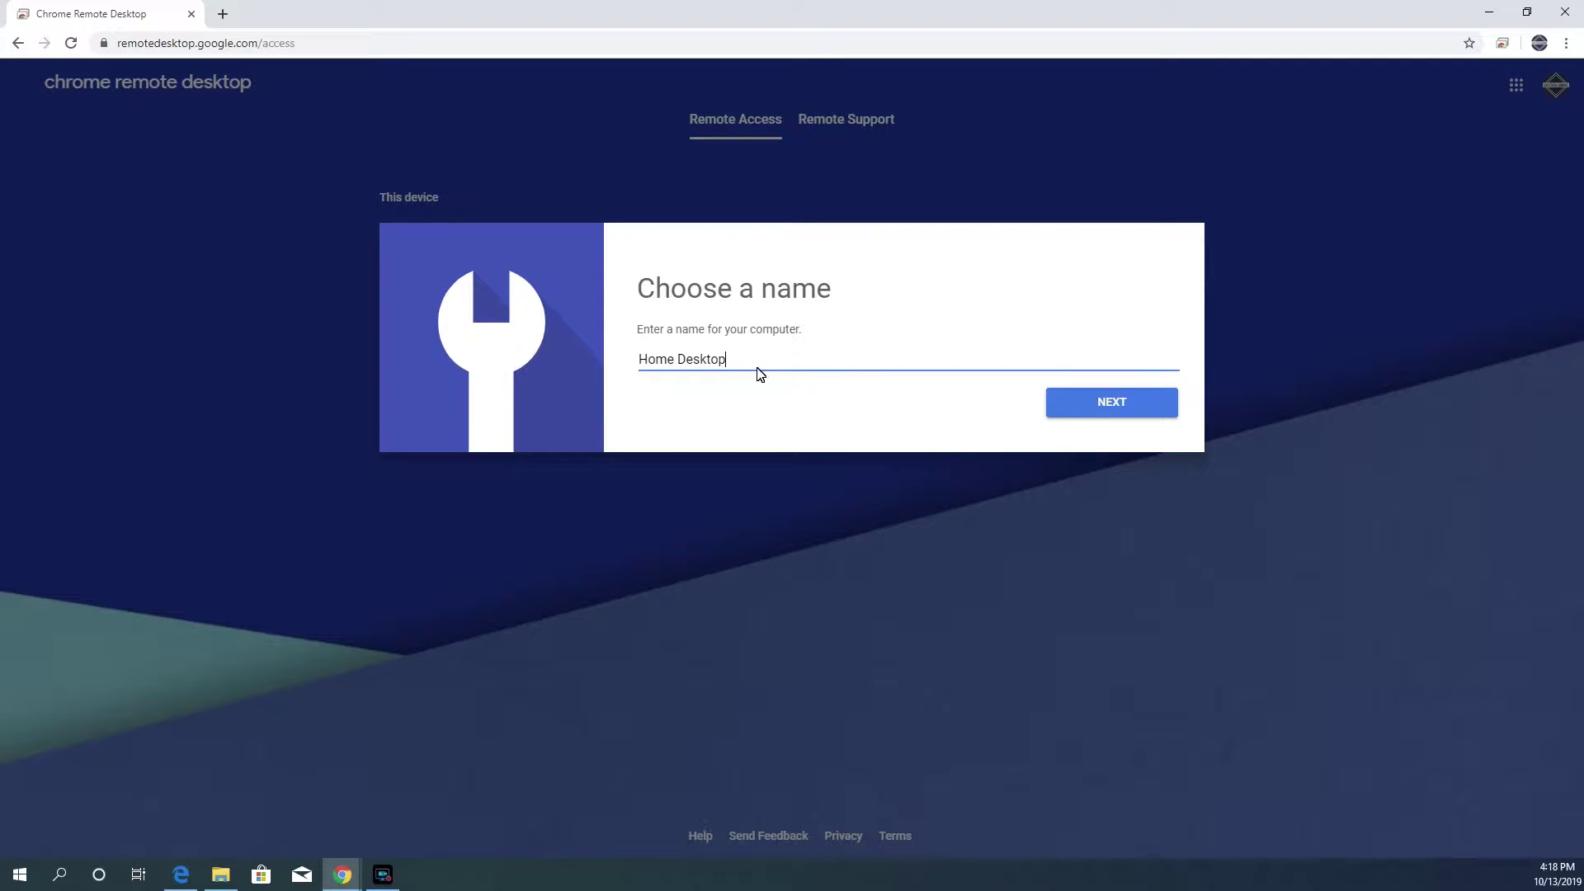
- Name this computer Home Desktop, set a six-digit PIN, and start remote access
left_click(1086, 402)
left_click(678, 376)
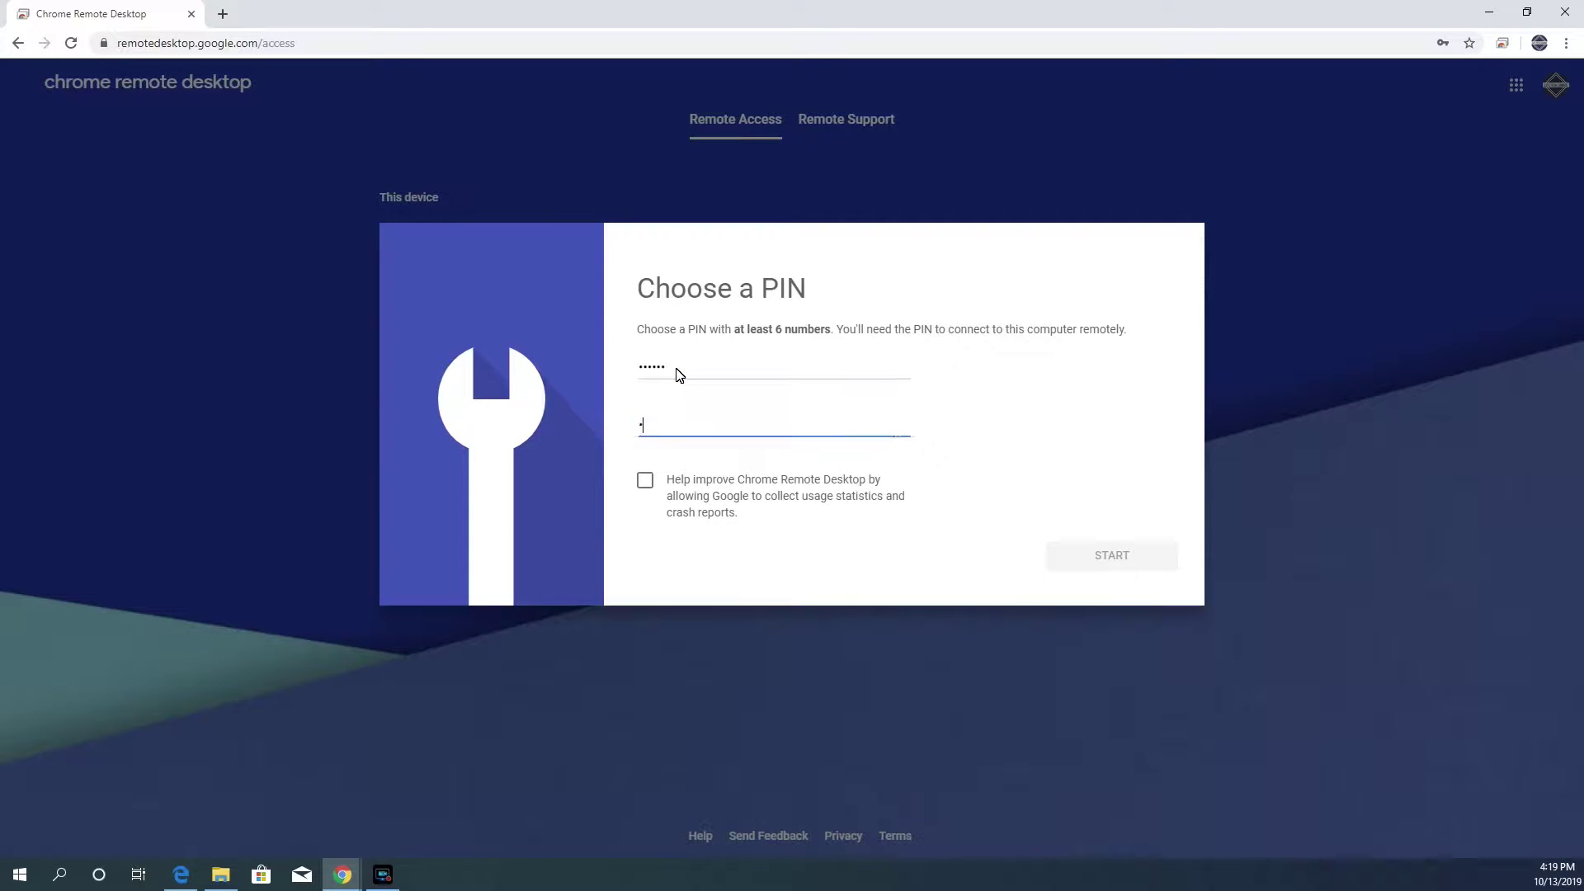
type("123456")
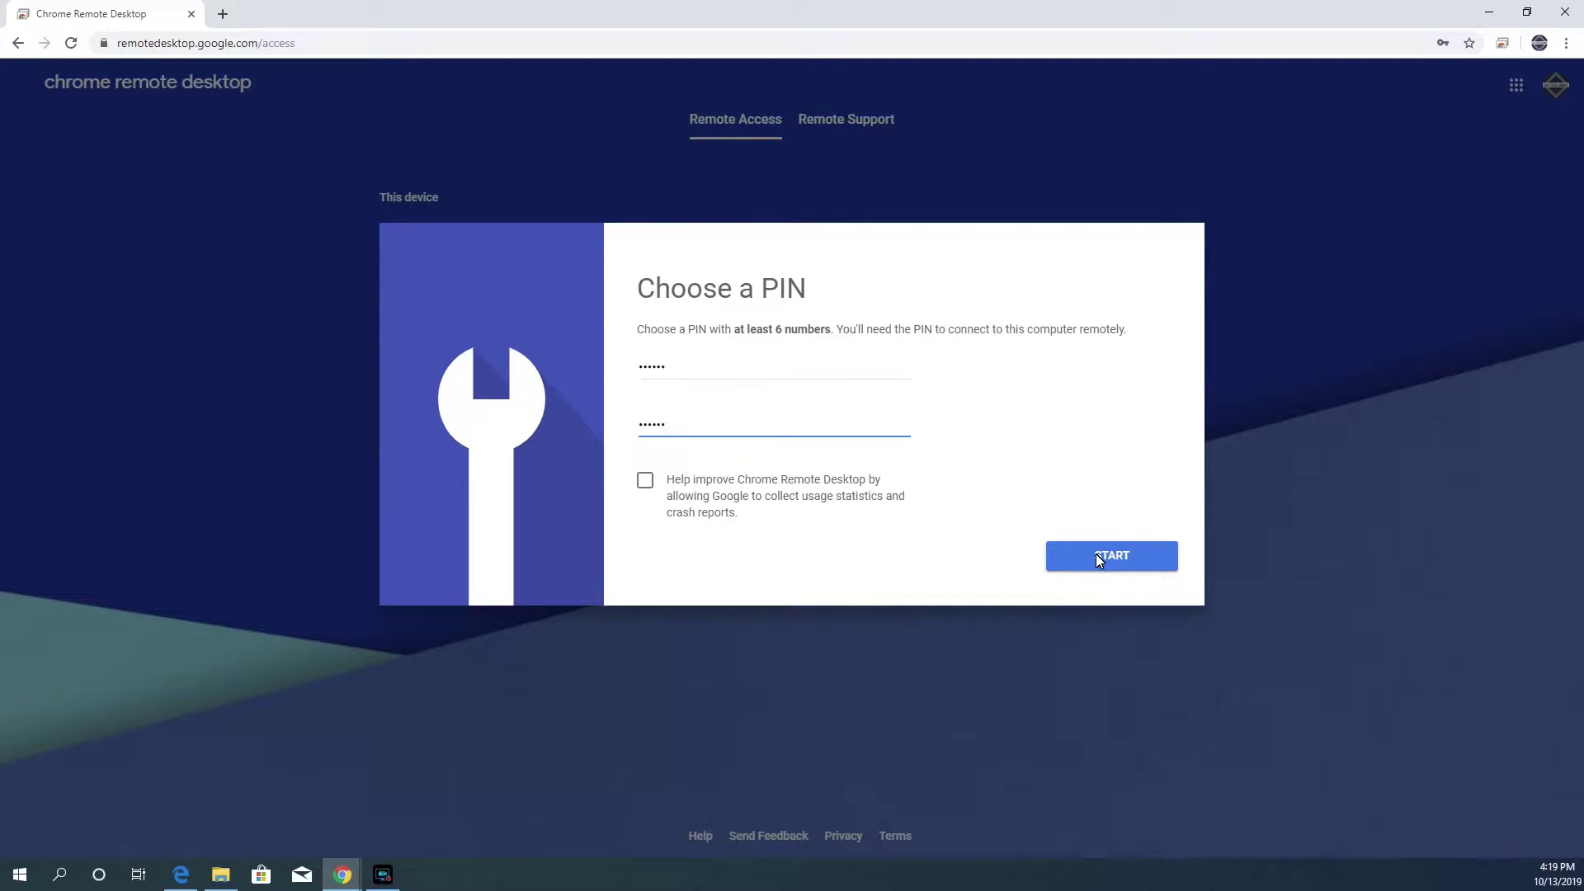
left_click(1099, 557)
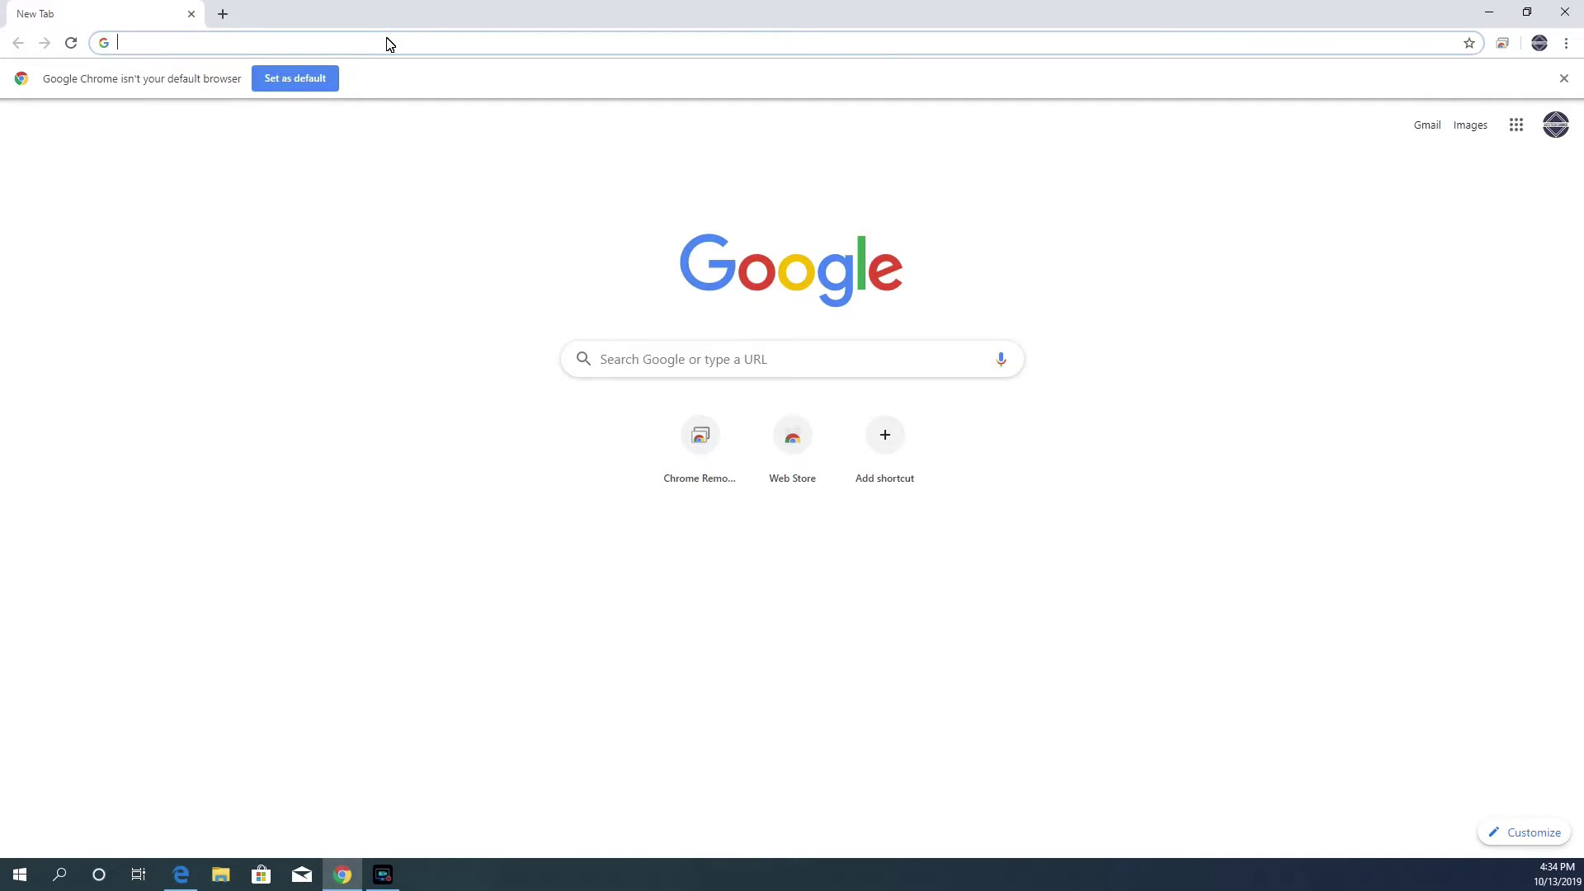
- Reopen the Remote Desktop site and connect to LAPTOP by entering its PIN
type("remotedesktop.google.com")
key("Return")
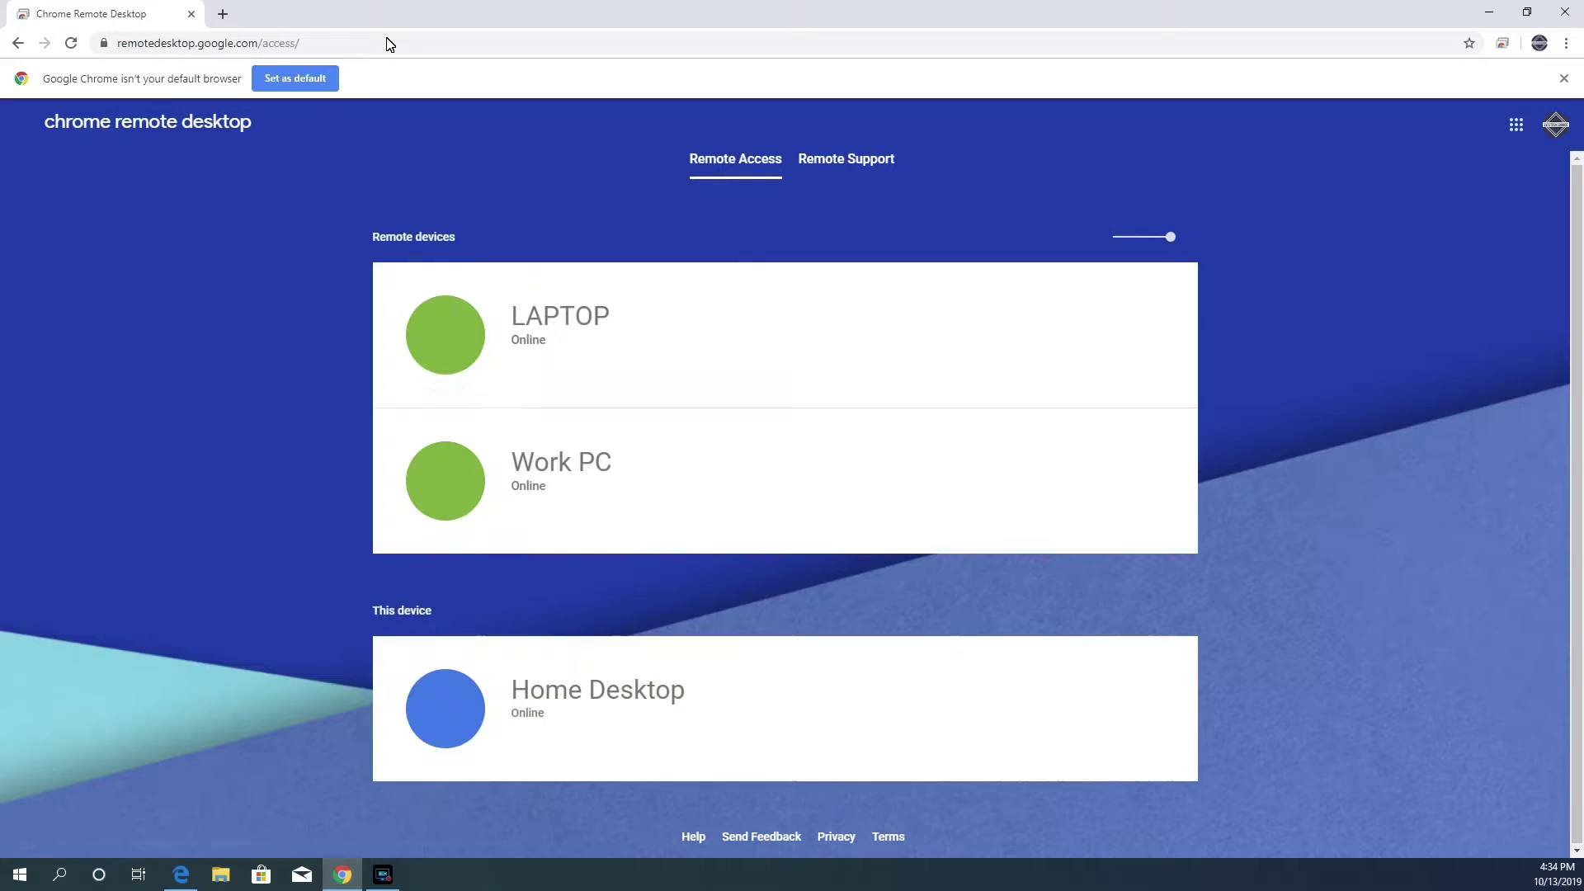
left_click(1564, 77)
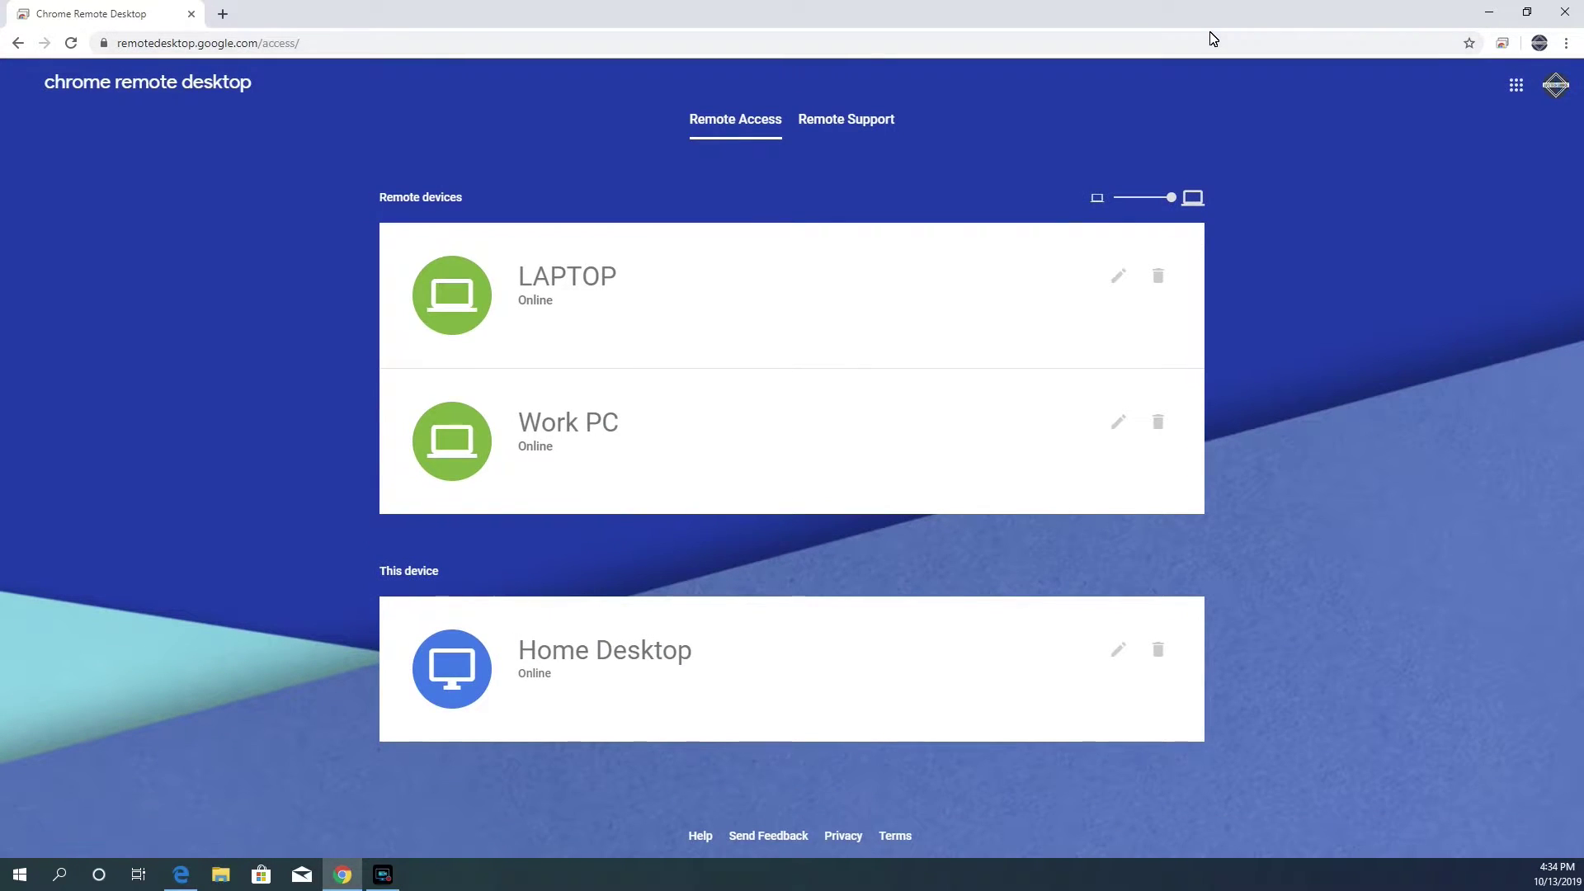
left_click(755, 307)
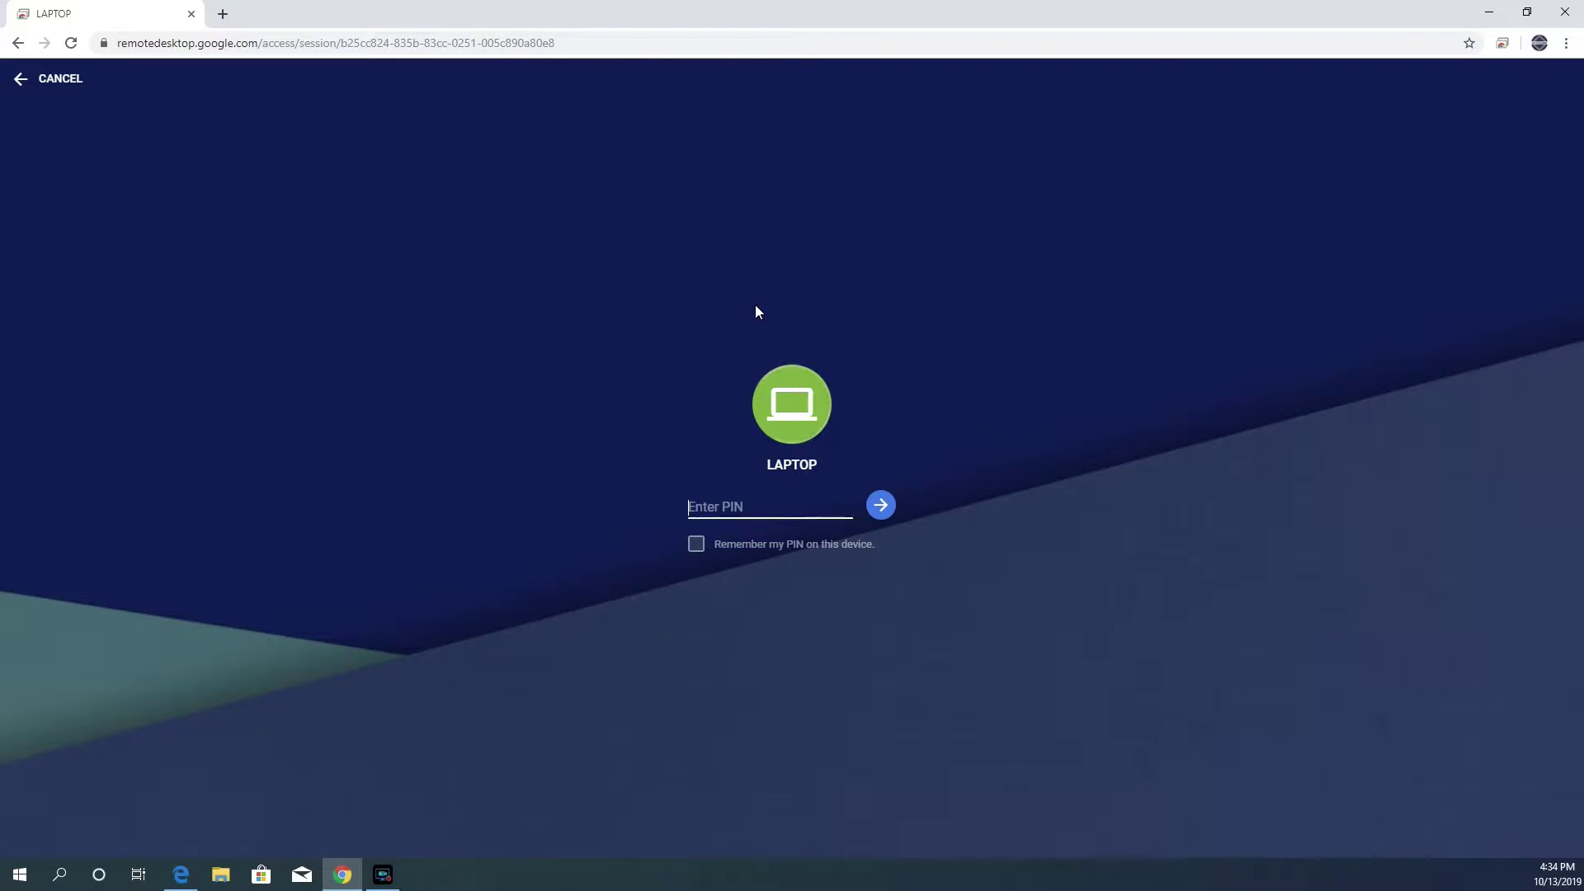
type("******")
key("Return")
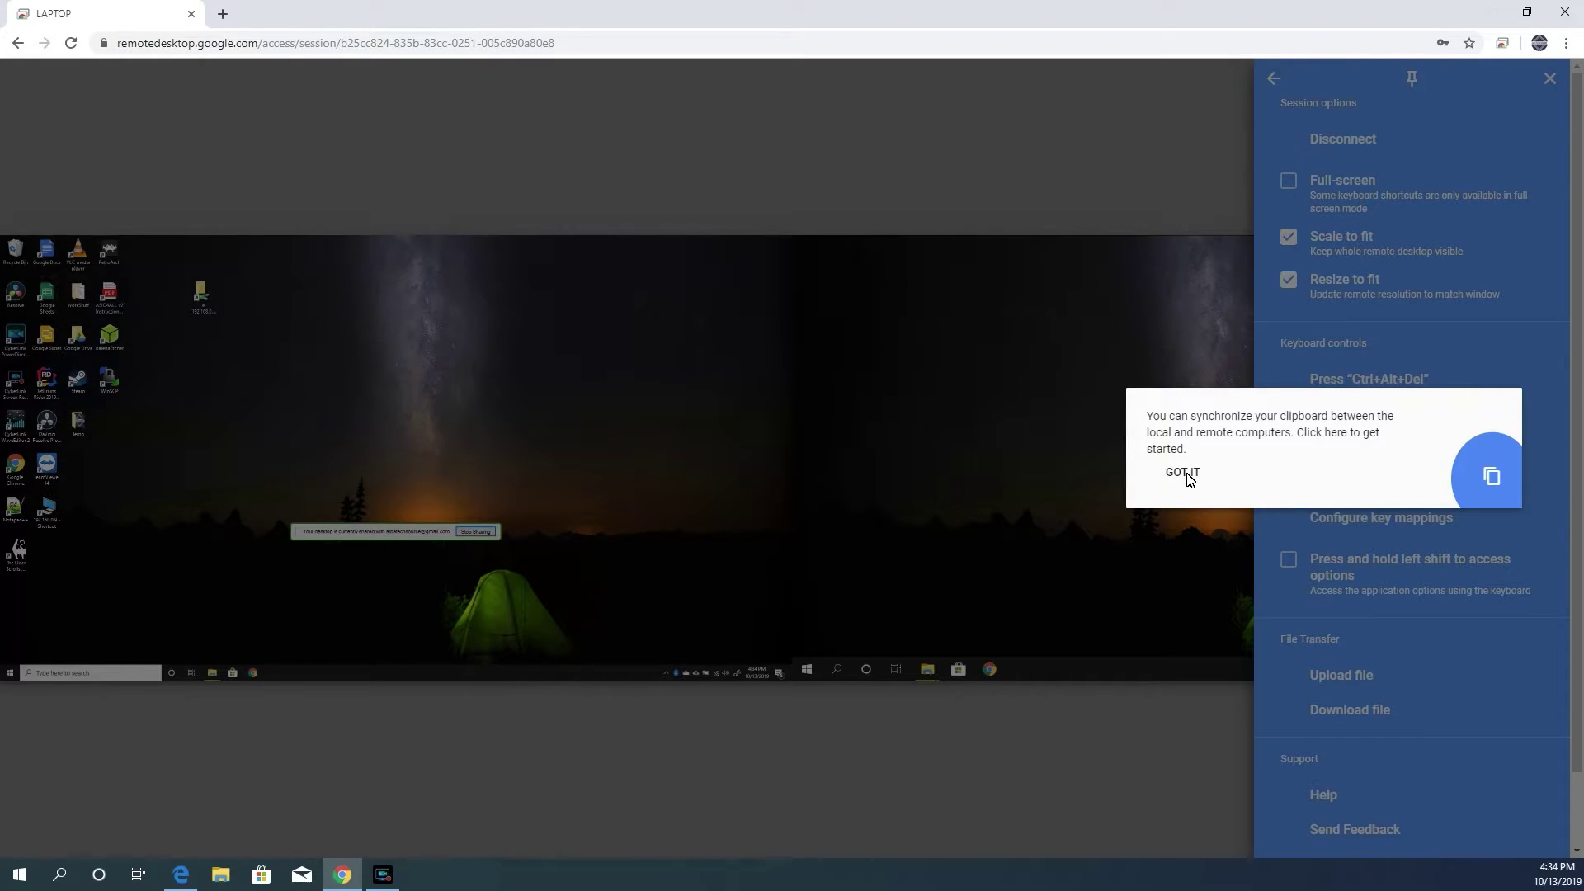
- Accept the clipboard sync tip and allow the site clipboard access
left_click(1497, 473)
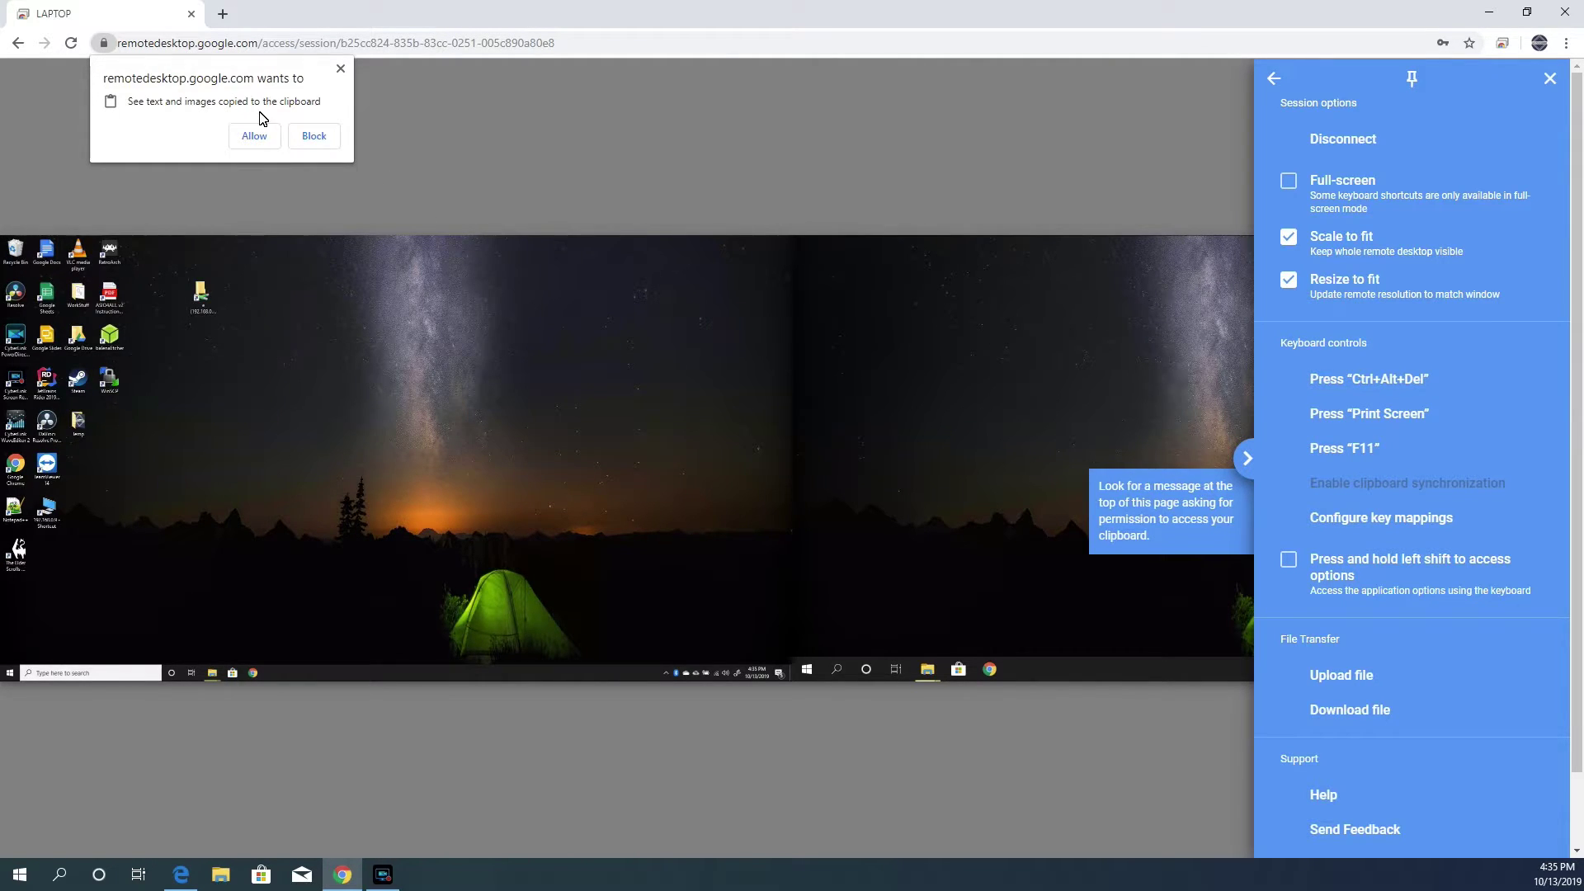
left_click(256, 142)
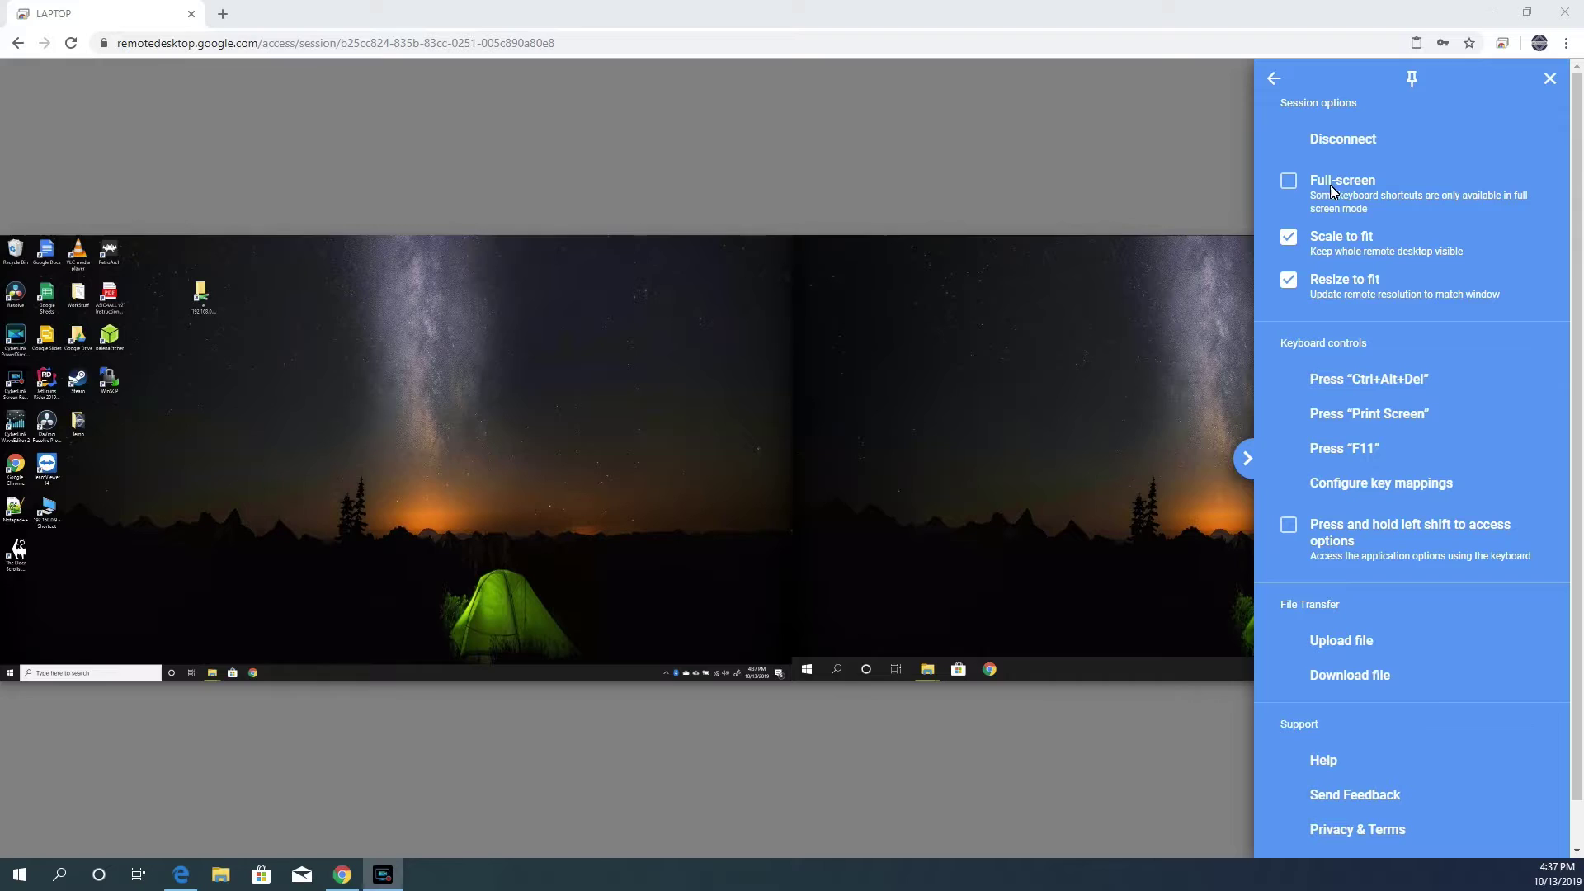
- Switch the LAPTOP session to full screen and turn off Scale to fit
left_click(1289, 180)
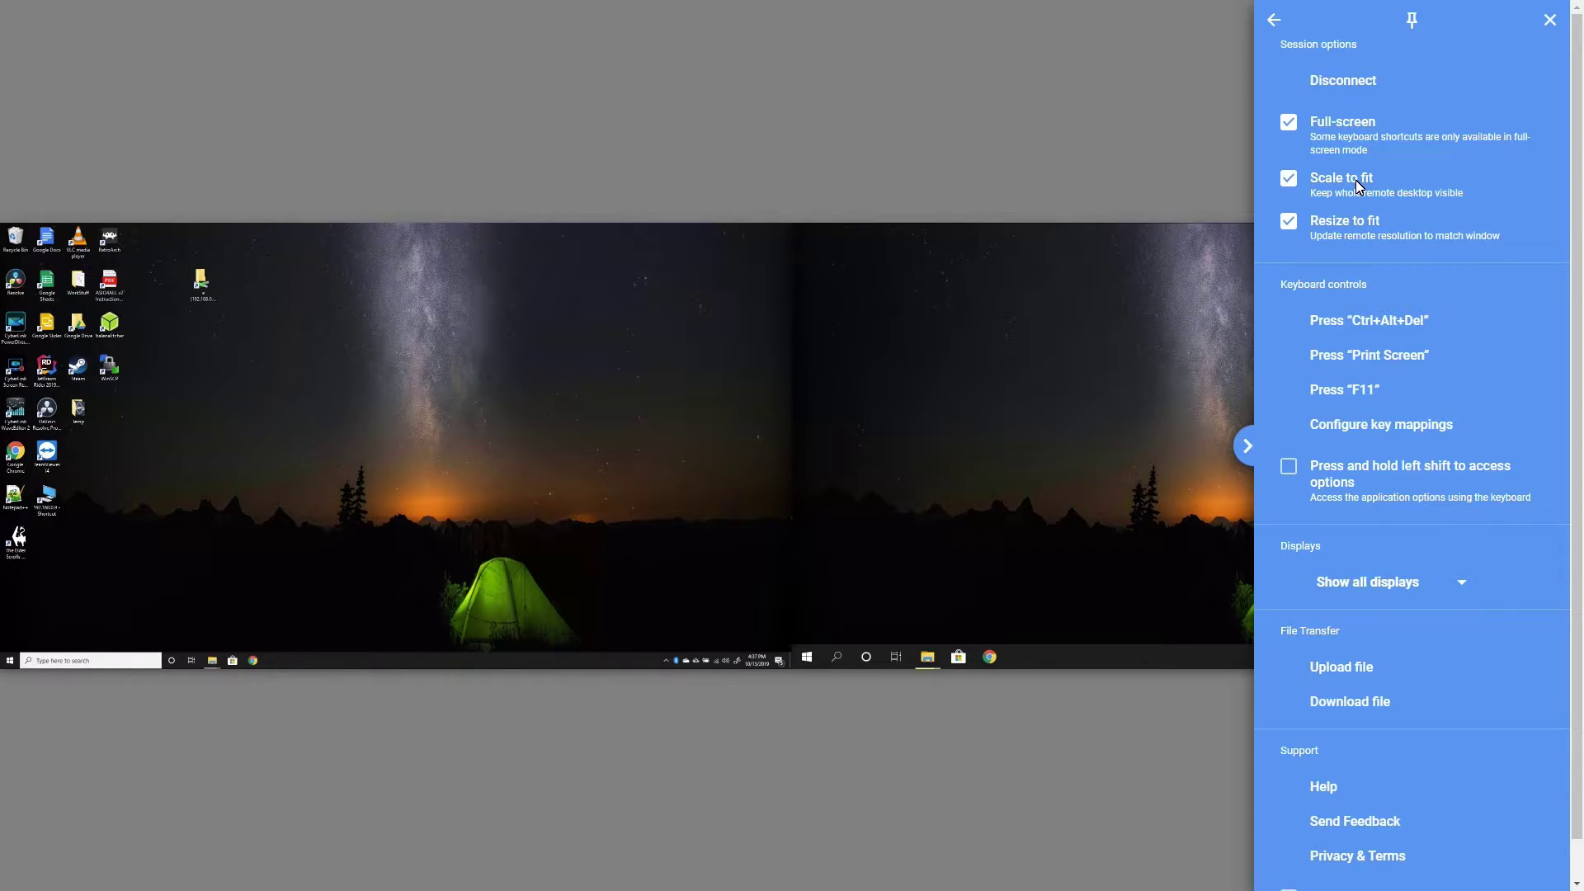
left_click(1289, 179)
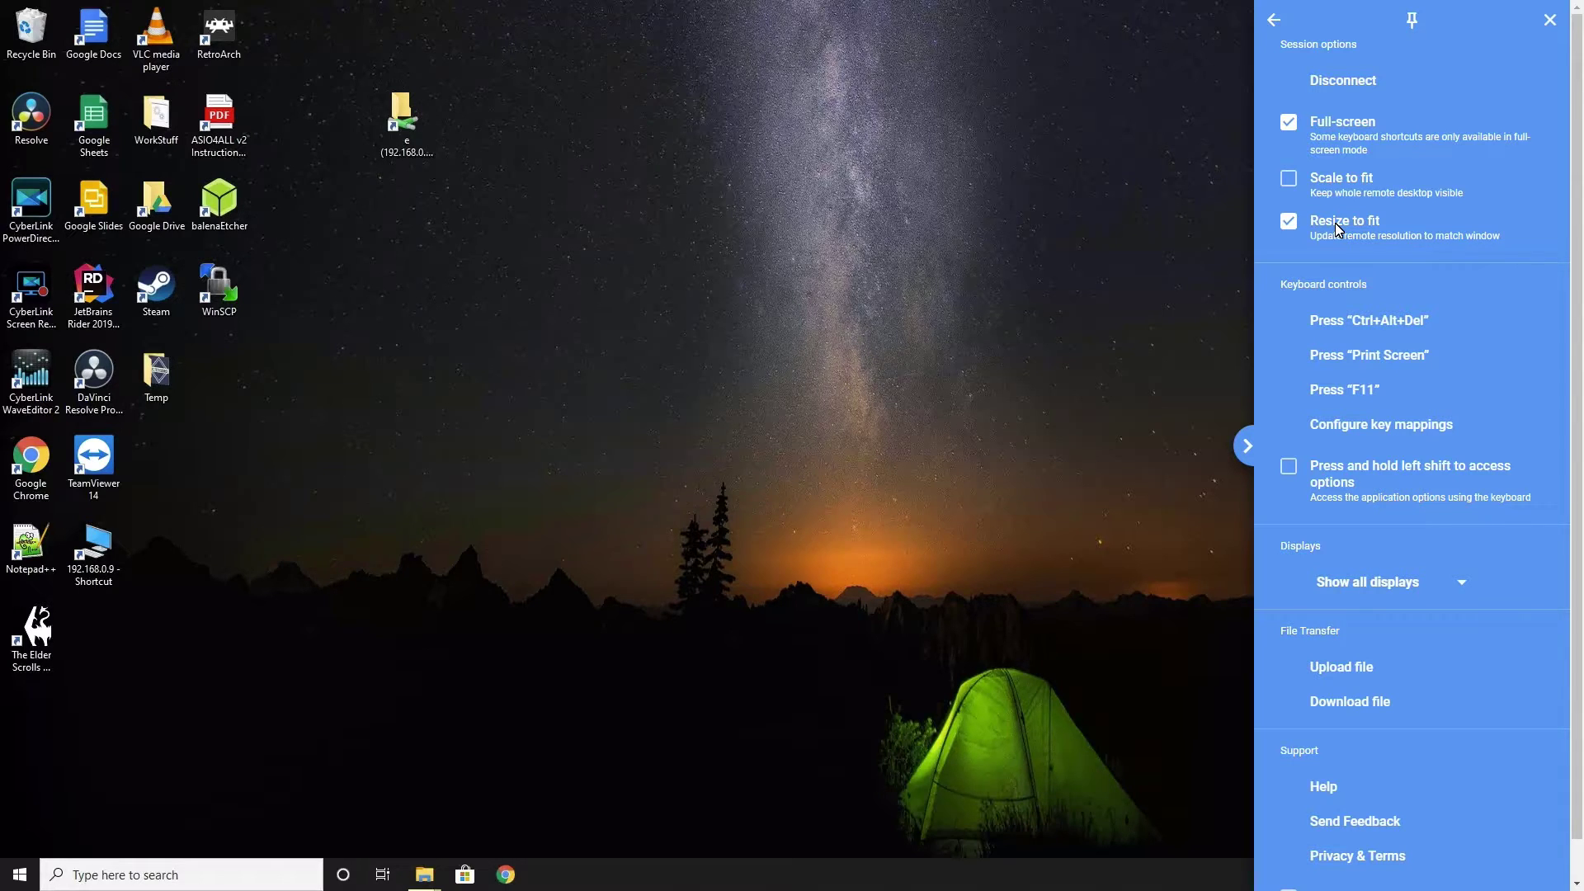
left_click_drag(1372, 282, 1321, 281)
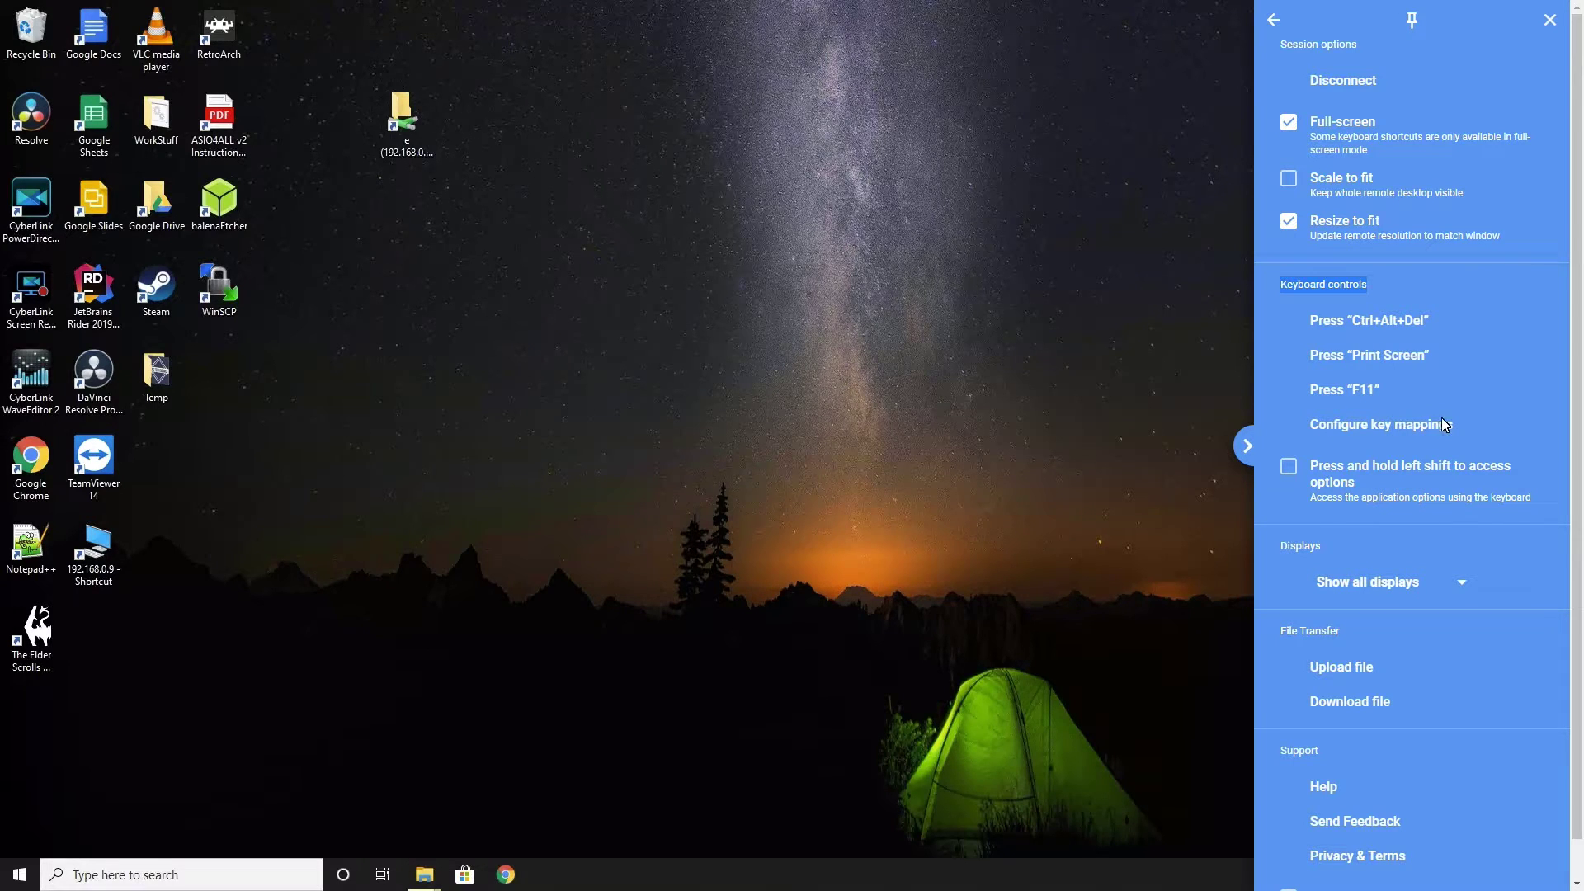
left_click(1377, 427)
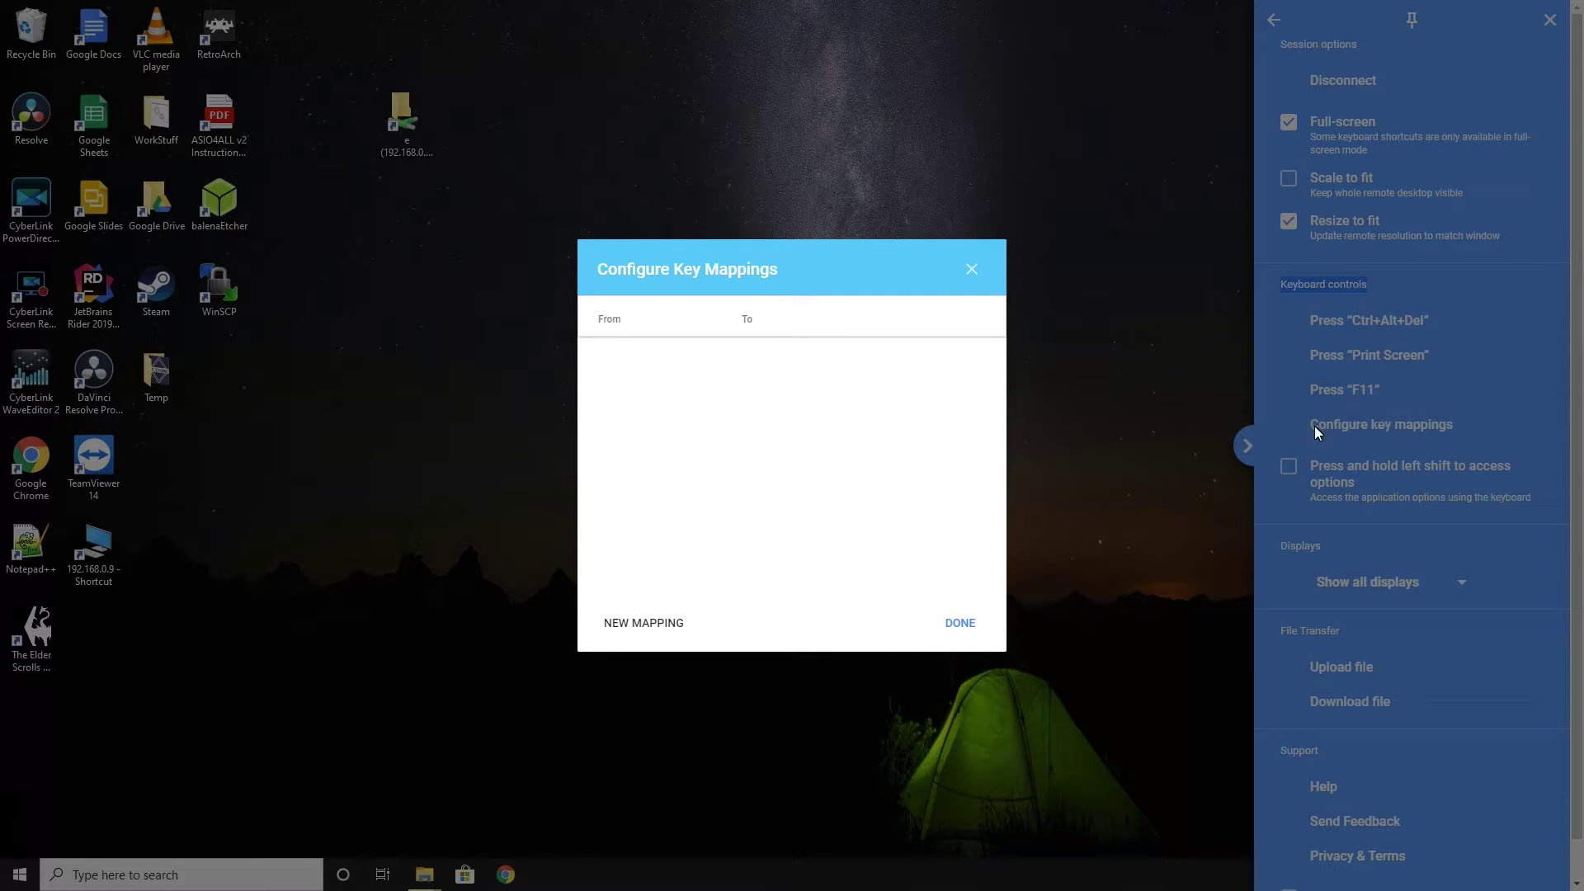
left_click(953, 628)
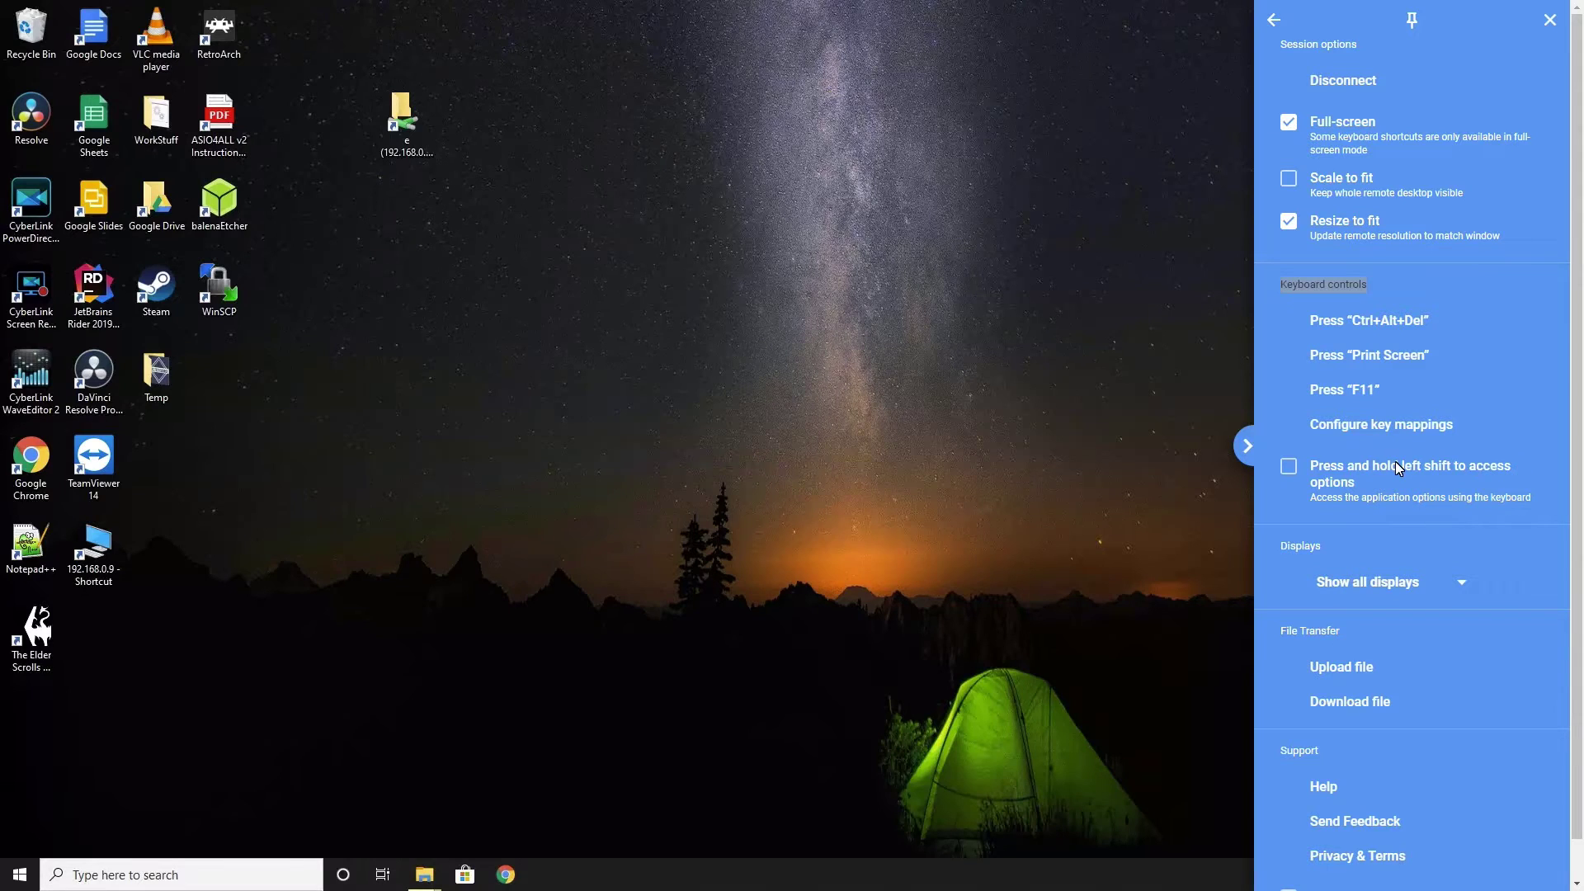
left_click(1302, 553)
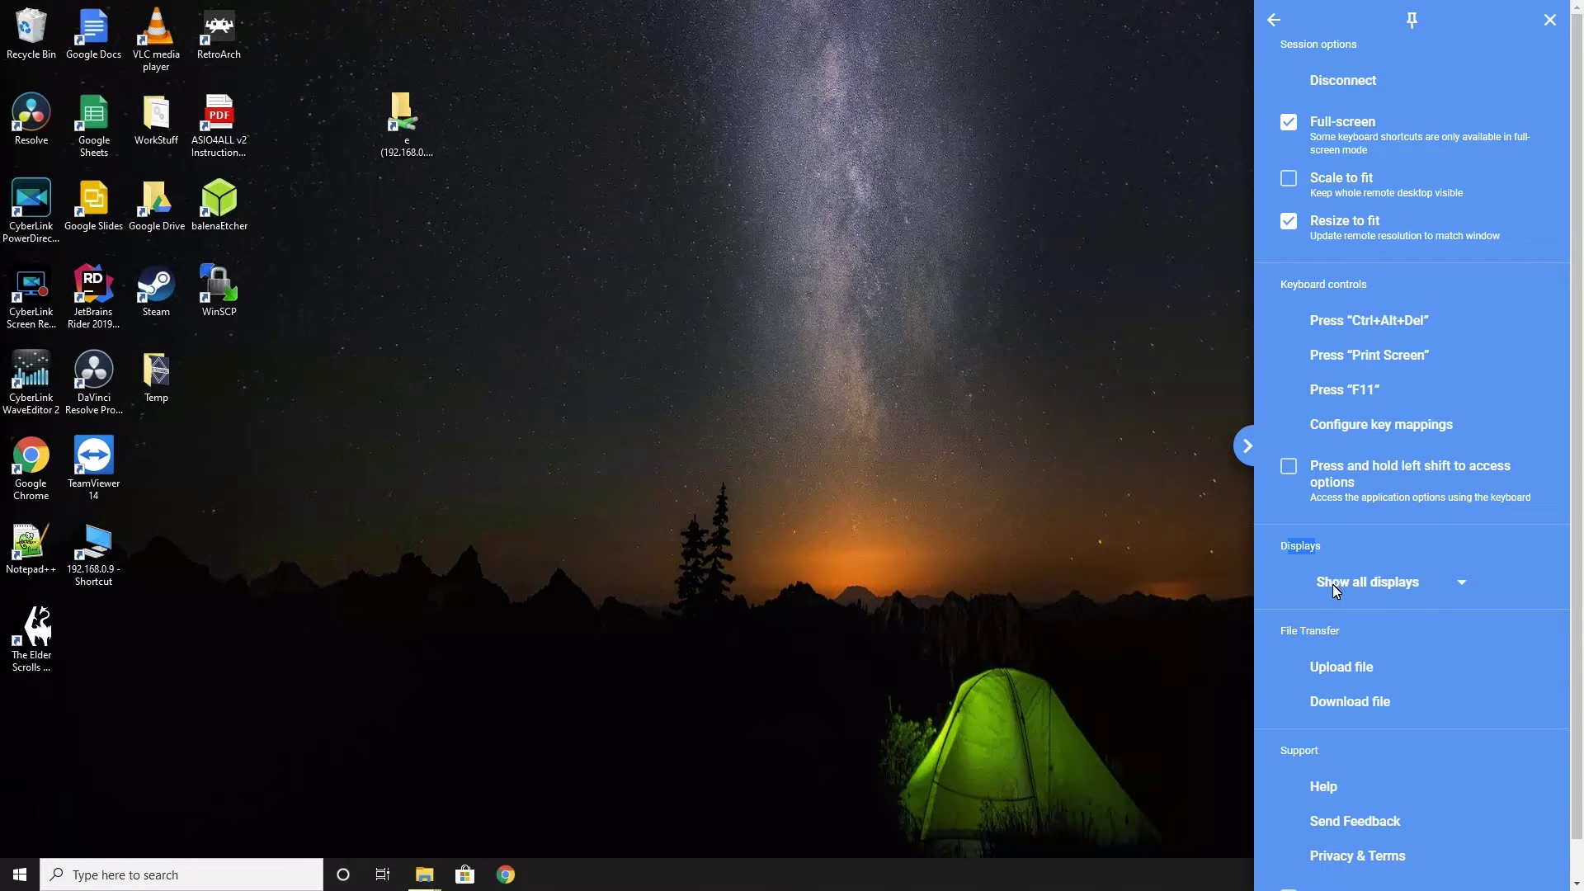
left_click(1457, 581)
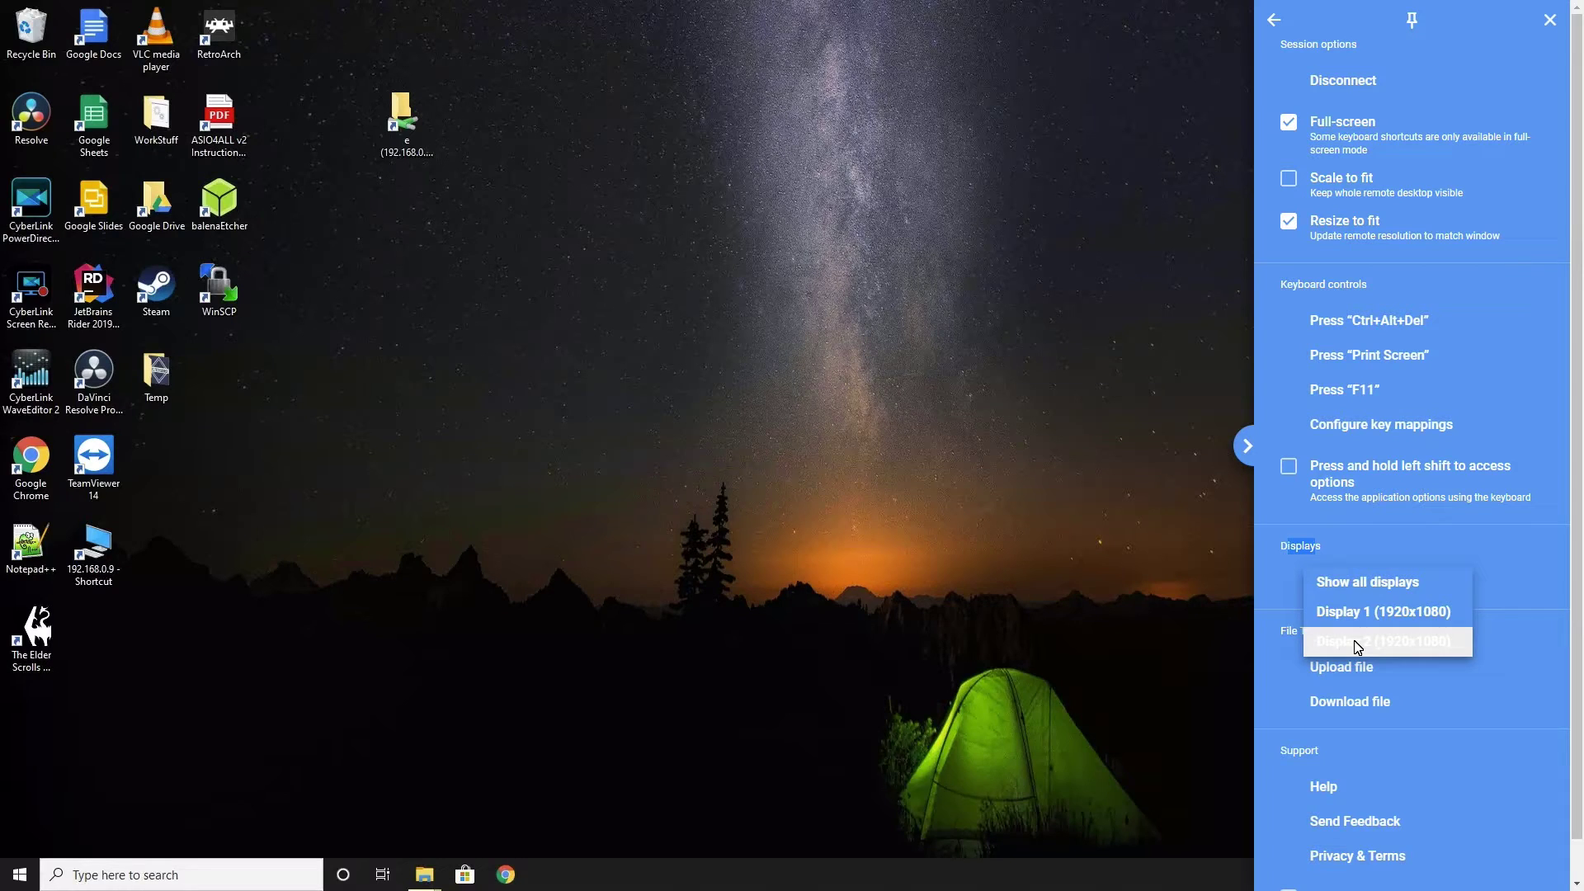
left_click(1465, 547)
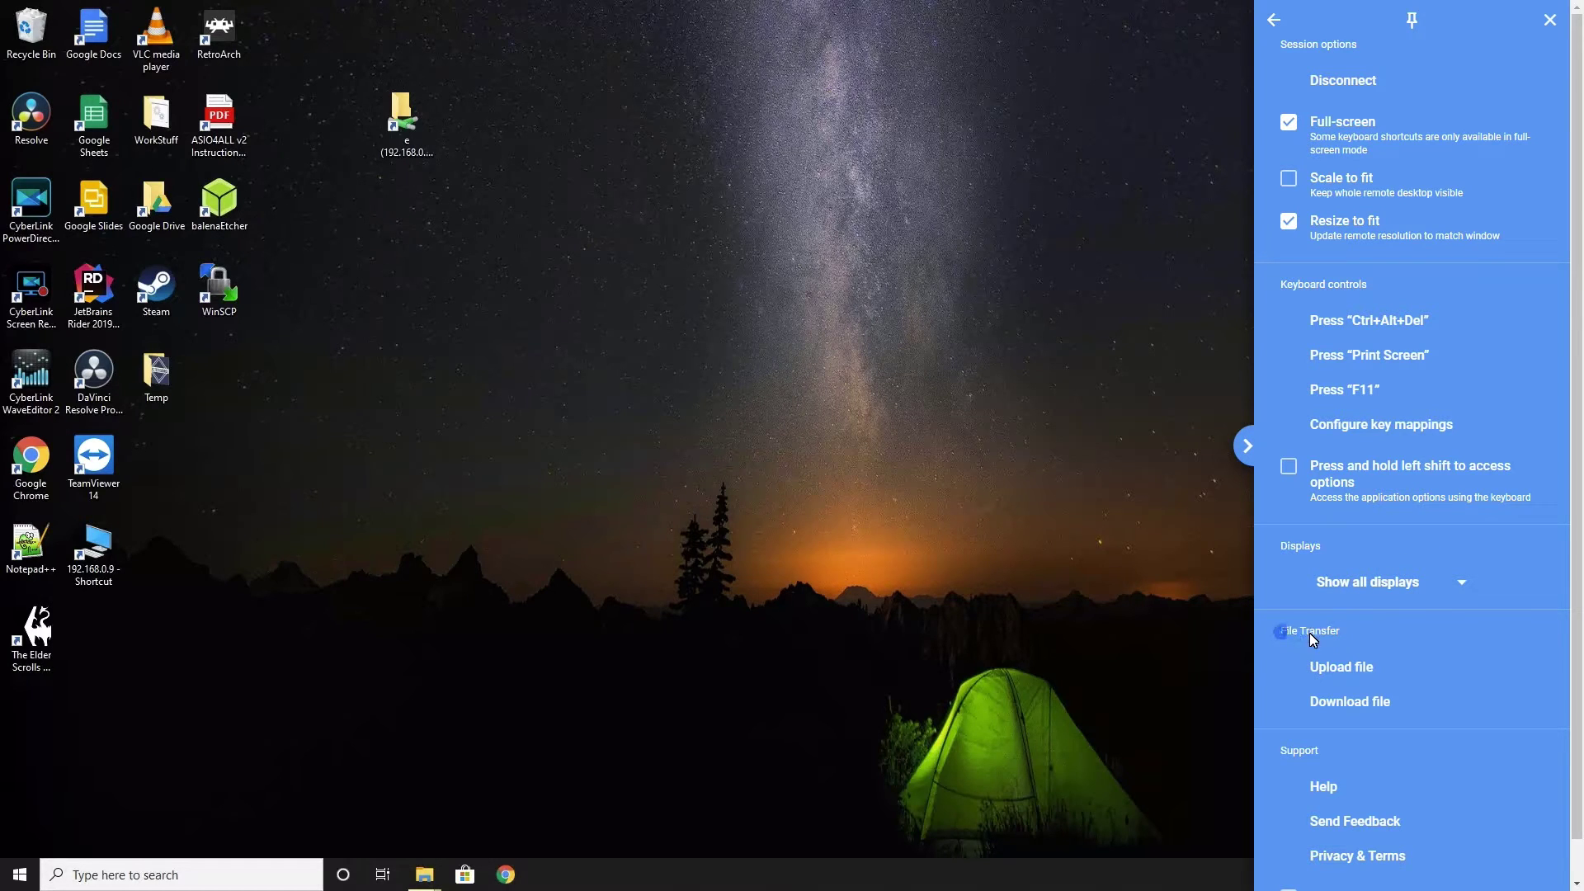
left_click_drag(1281, 632, 1360, 633)
left_click(1273, 19)
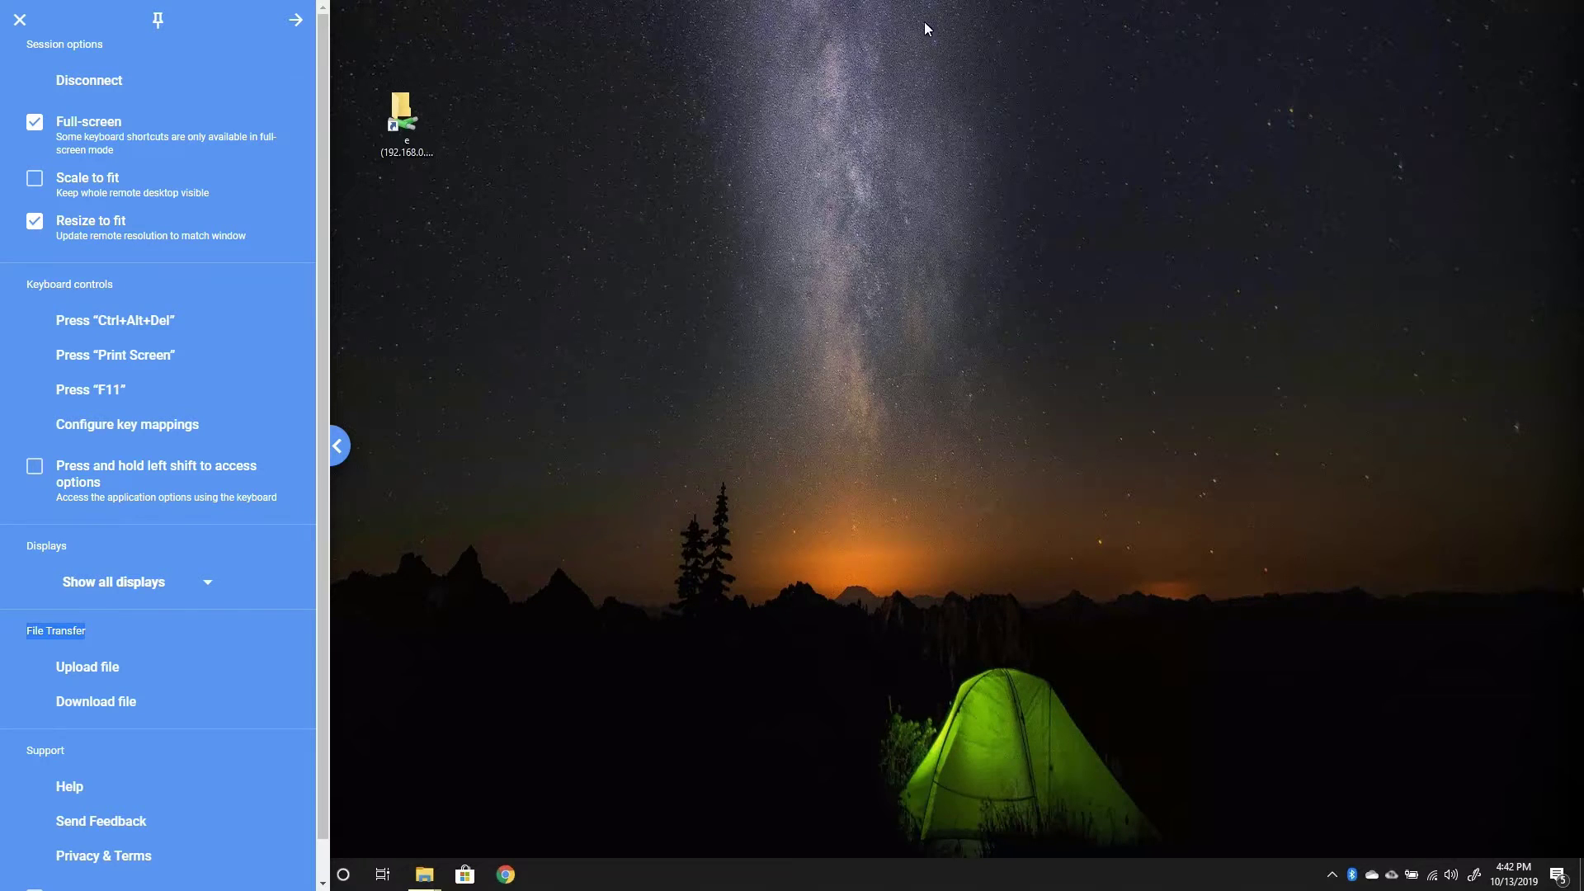
left_click(294, 20)
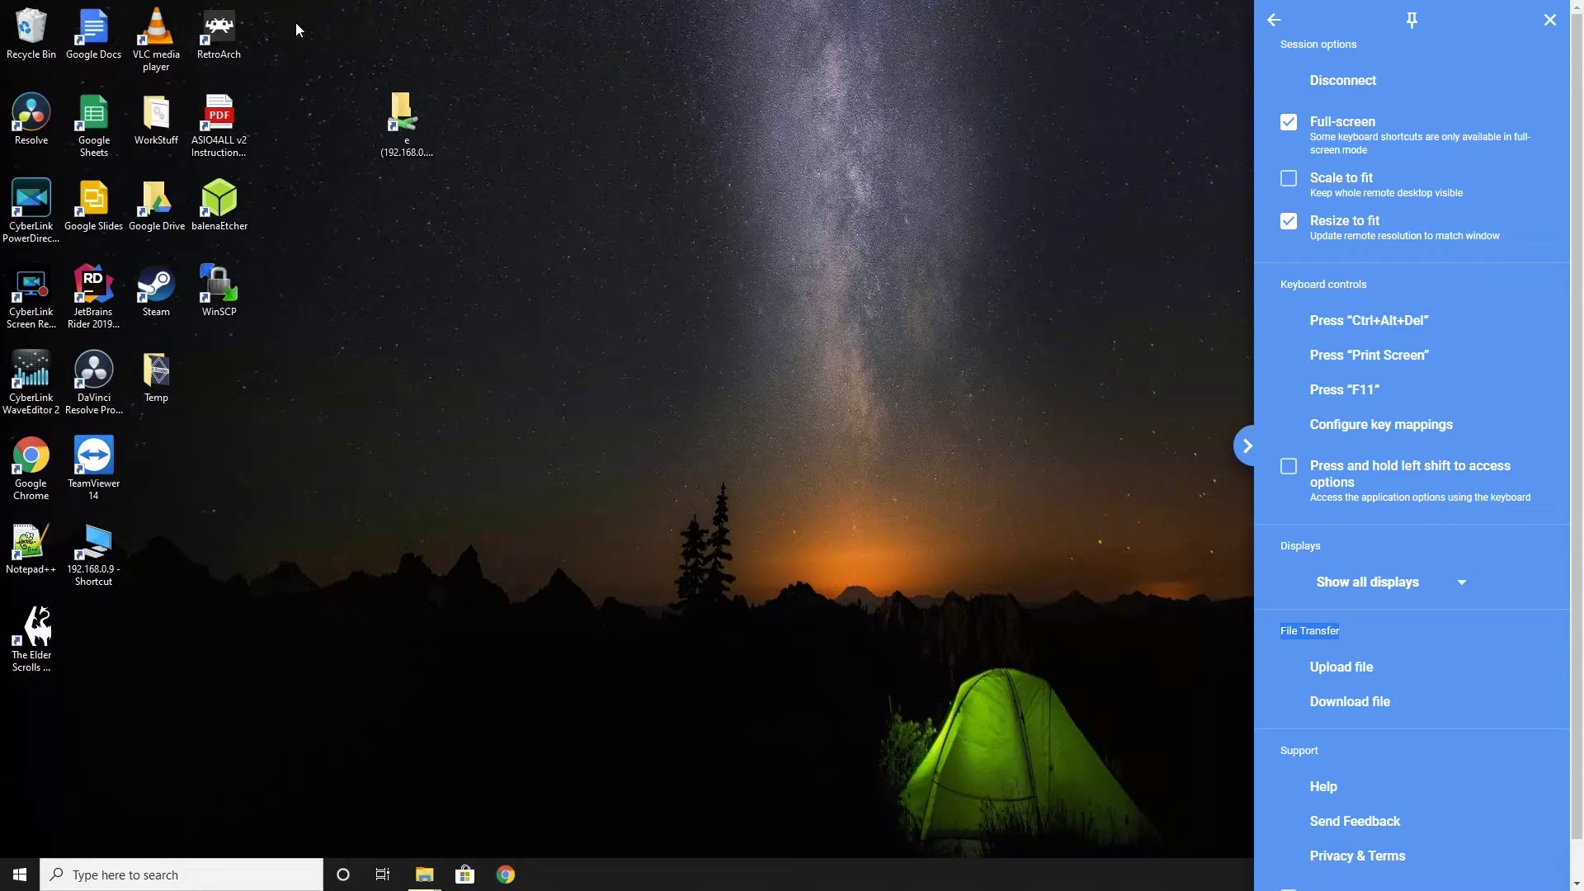
left_click(1413, 20)
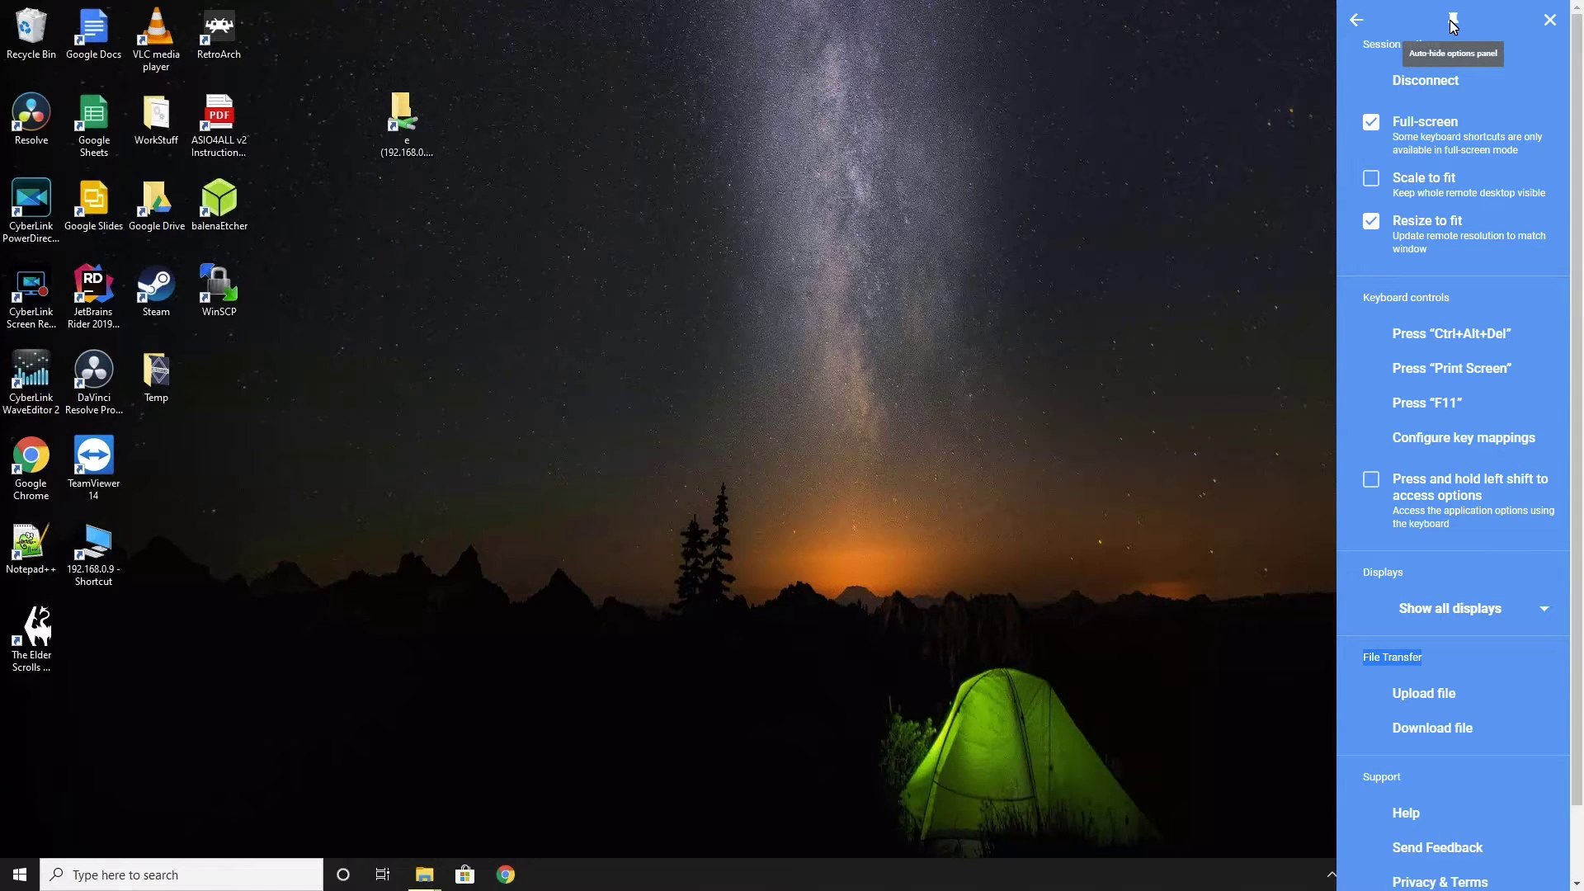
left_click(1453, 23)
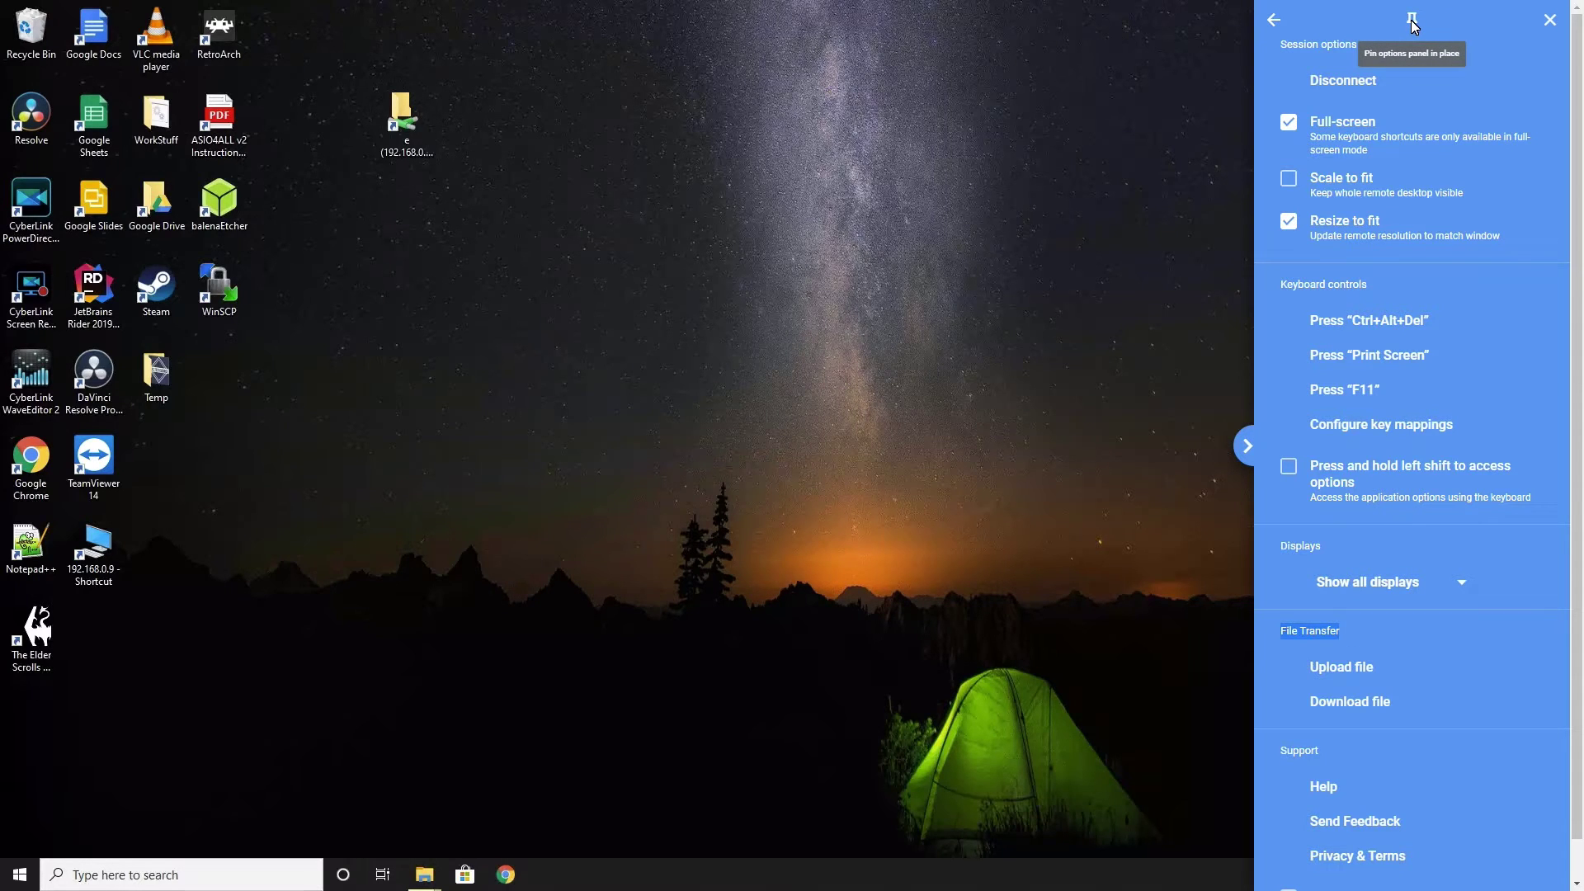
- Close the session options panel to leave the full-screen LAPTOP desktop showing
left_click(1551, 23)
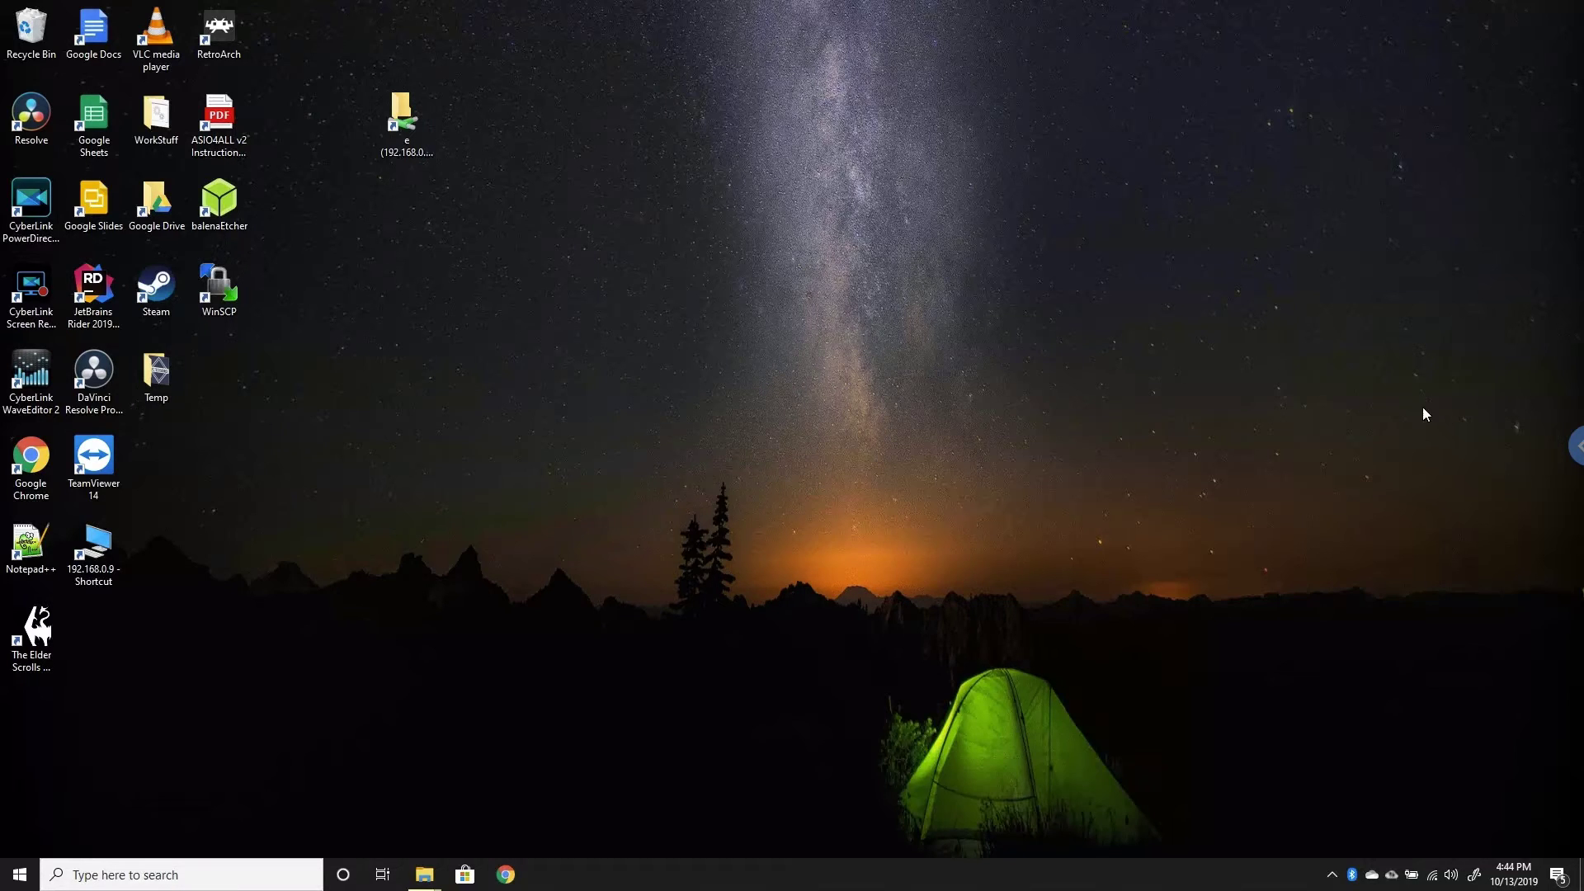
- Show only the laptop's Display 1 from the Displays dropdown, then close the panel
left_click(1574, 447)
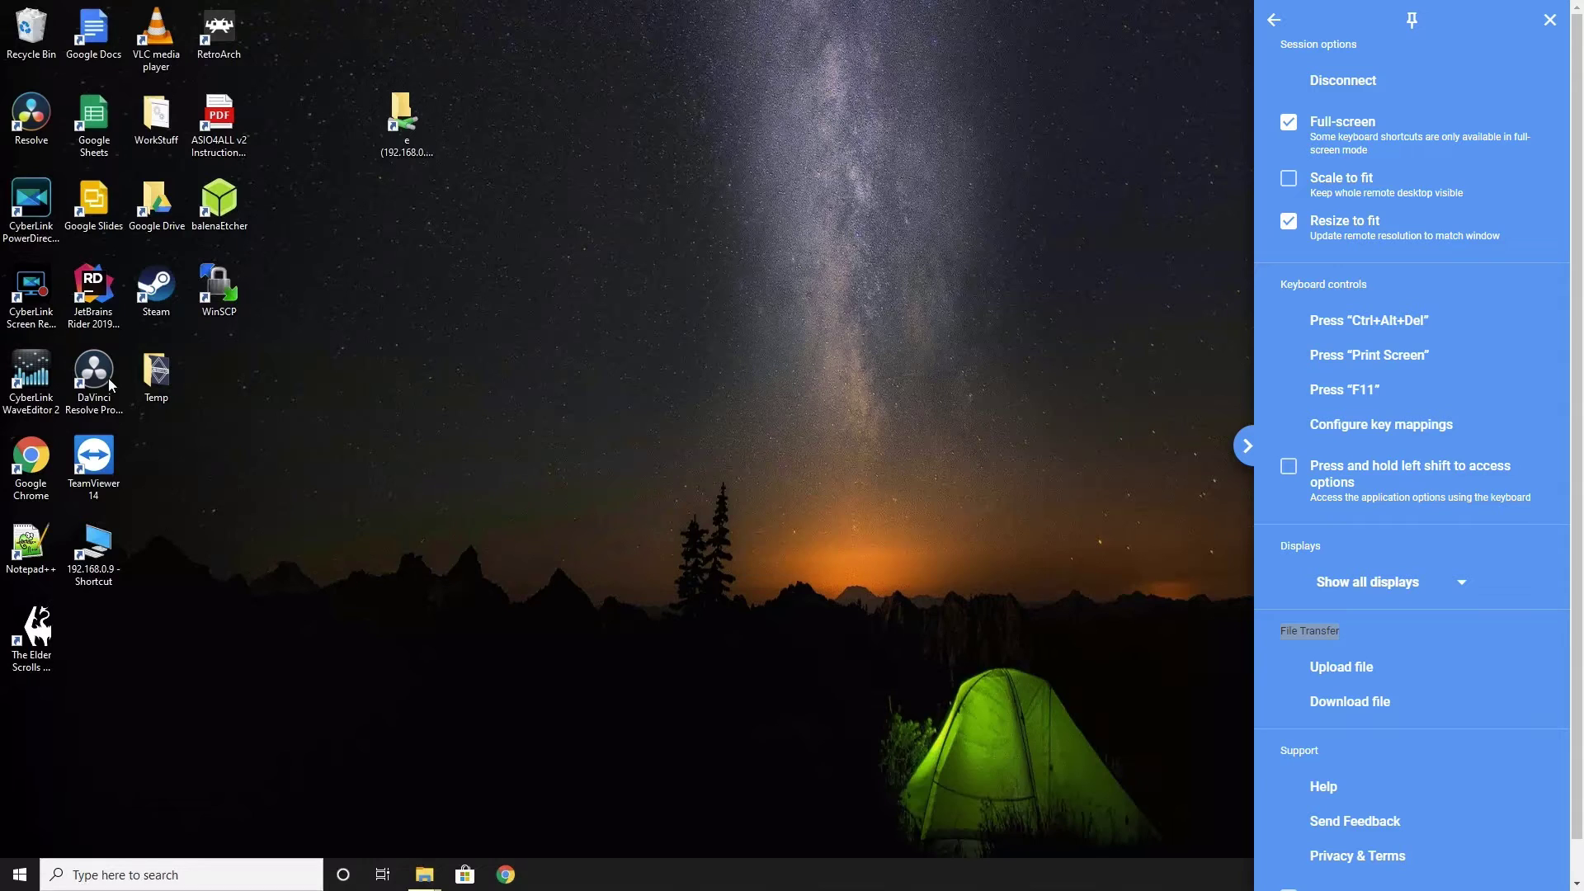
left_click(33, 379)
left_click(1364, 580)
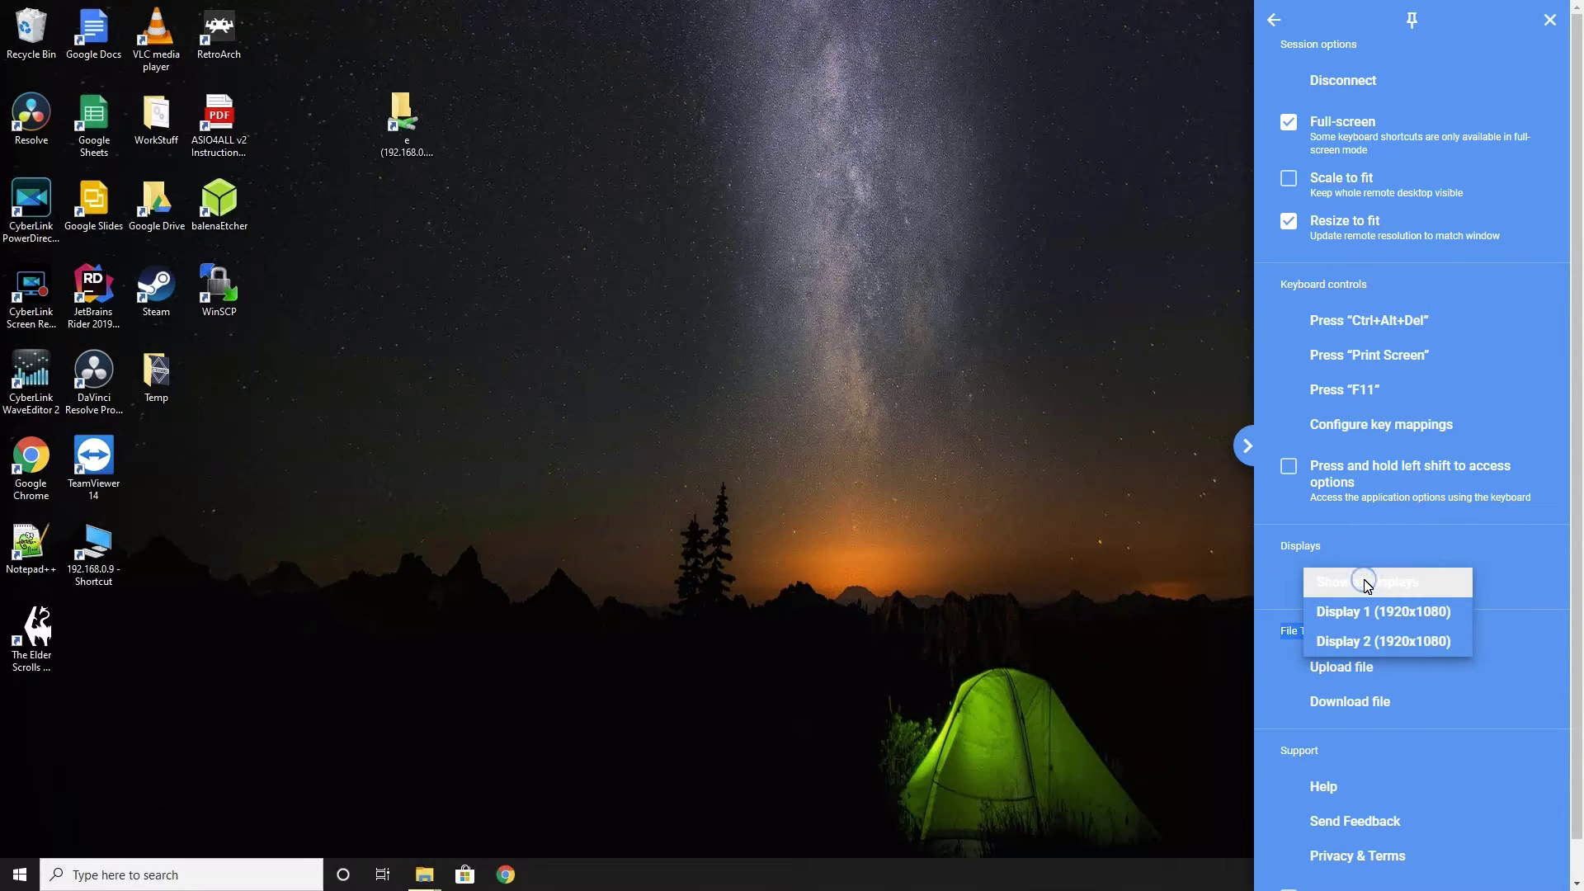
left_click(1363, 612)
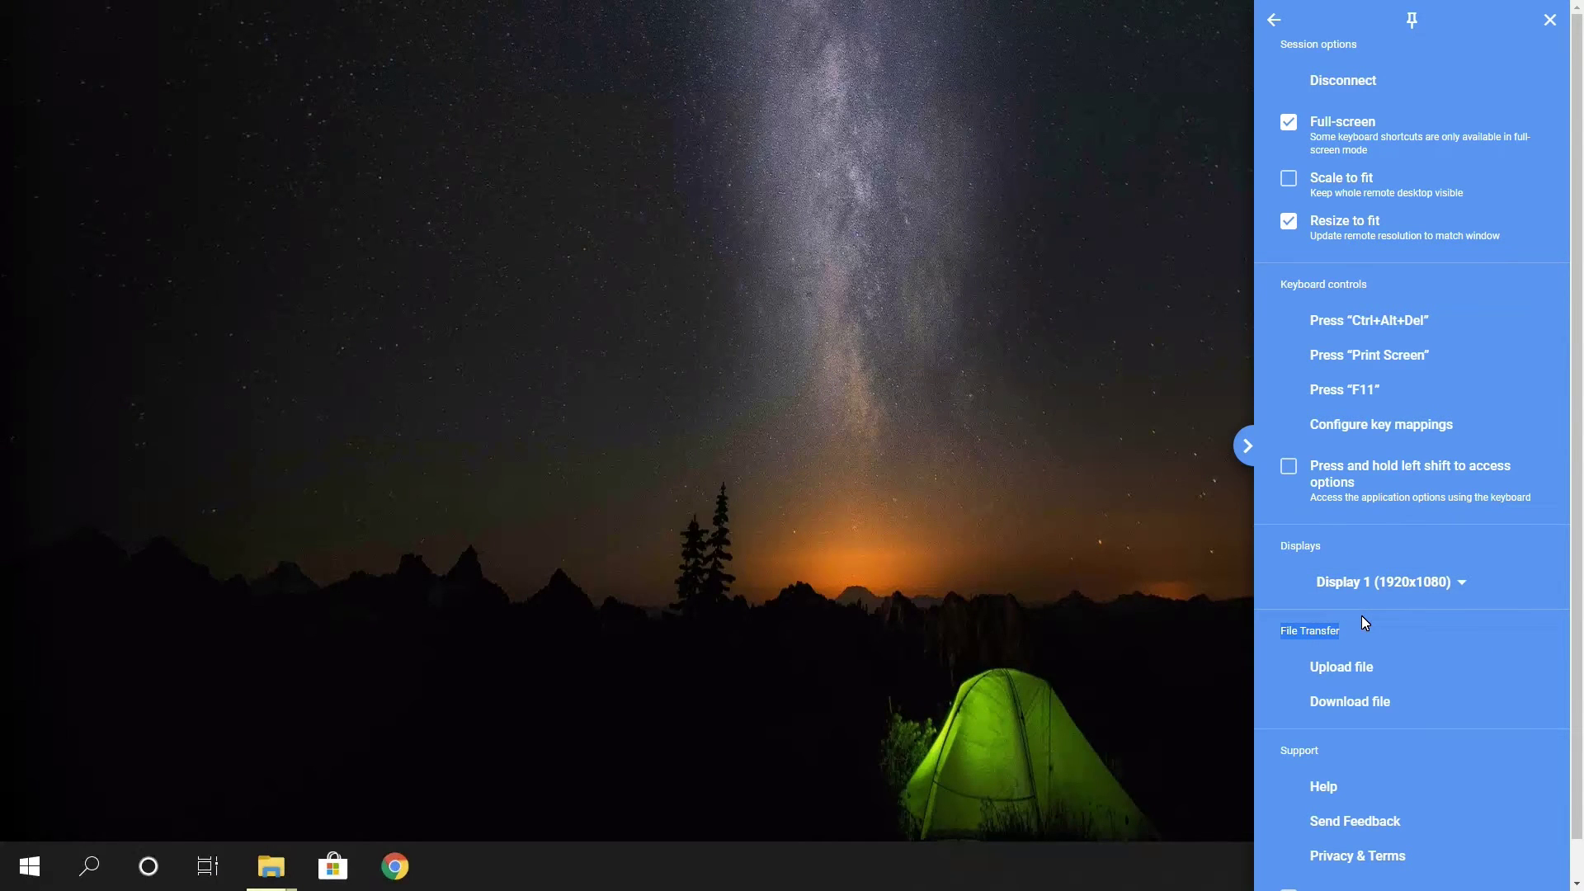
left_click(1012, 512)
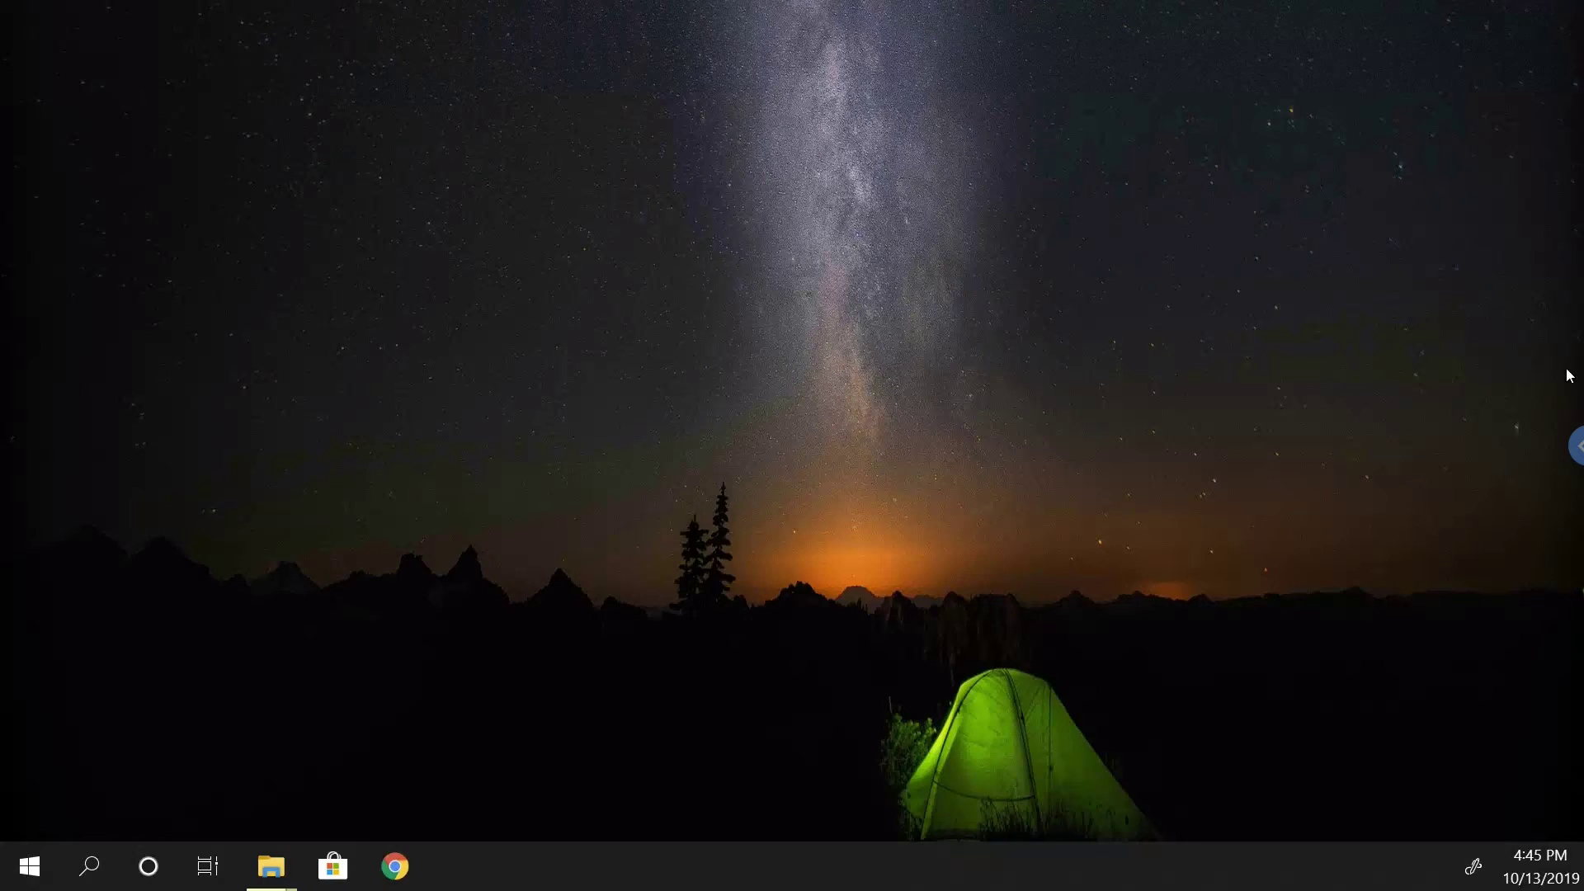
- Switch the view to Display 2 (1920x1080) and close the options panel
left_click(1576, 446)
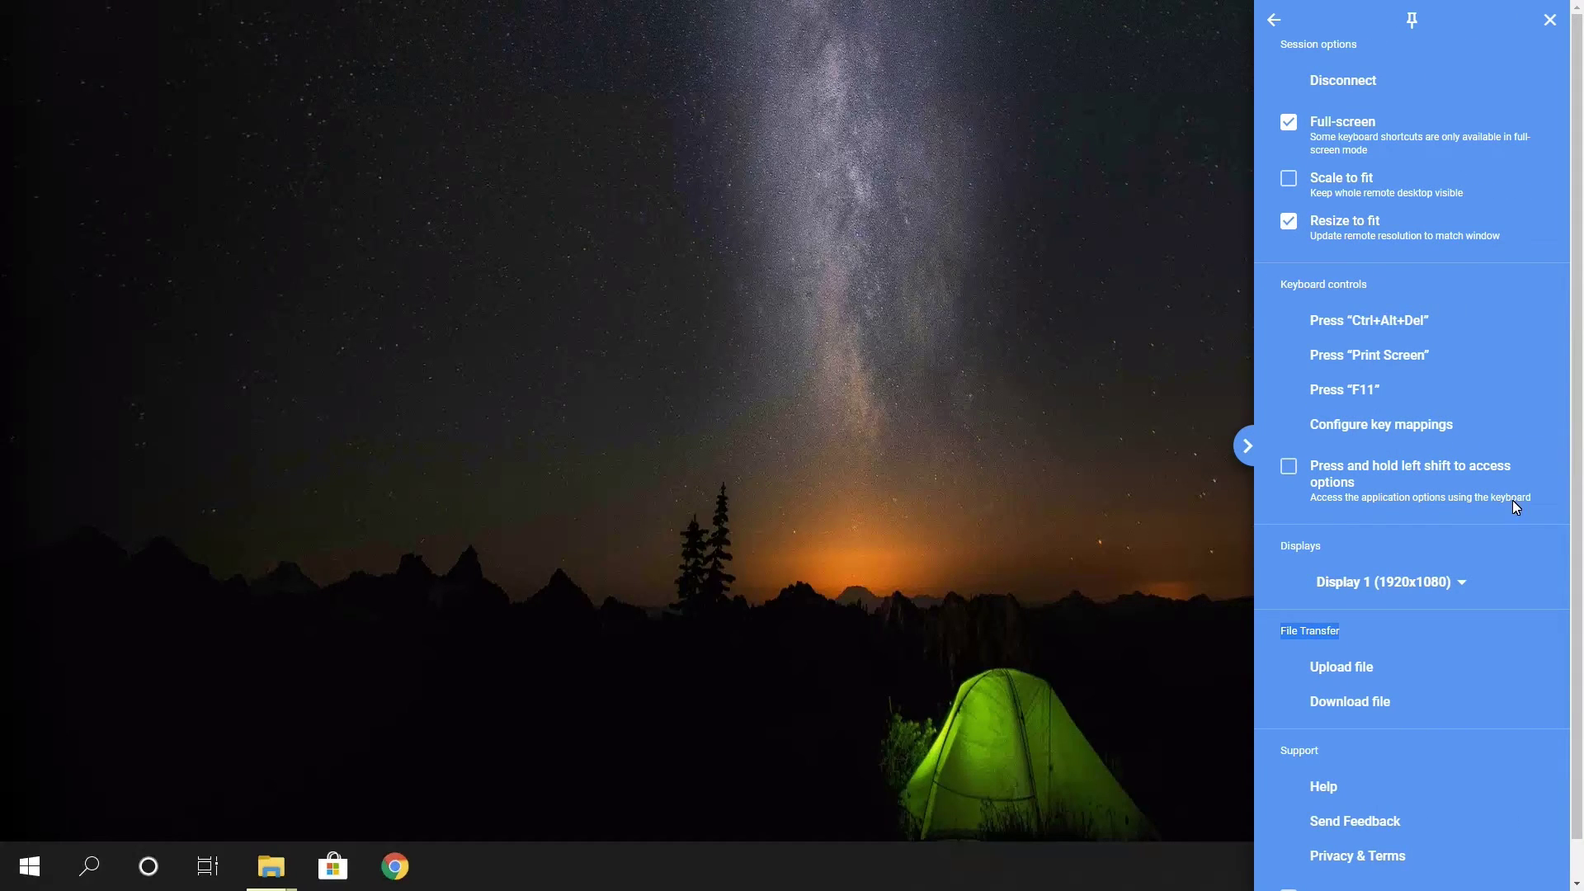
left_click(1460, 585)
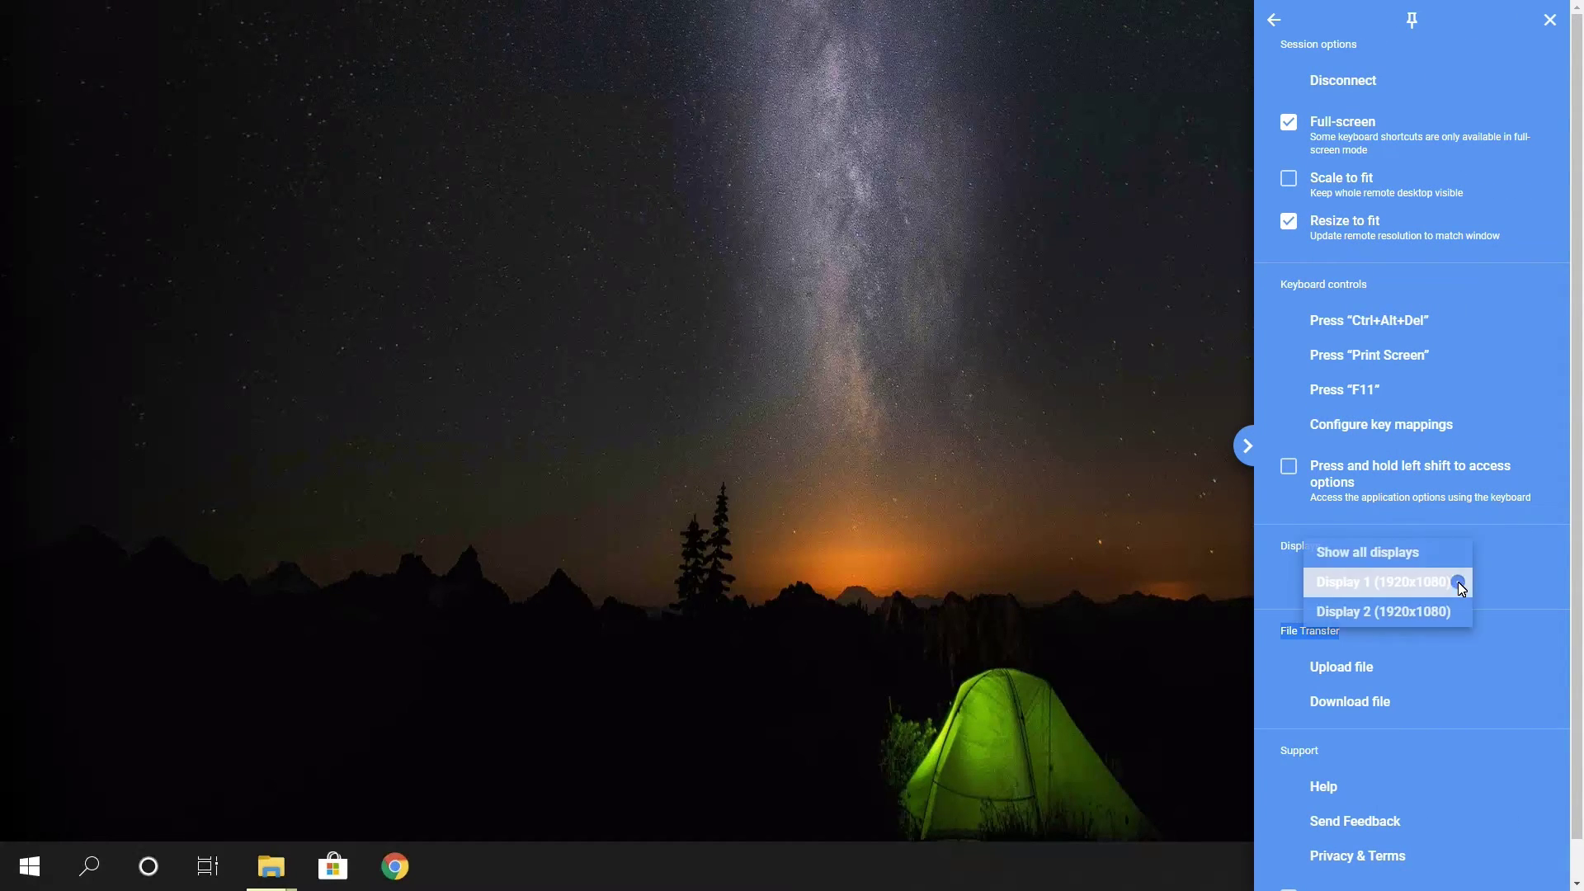
left_click(1375, 612)
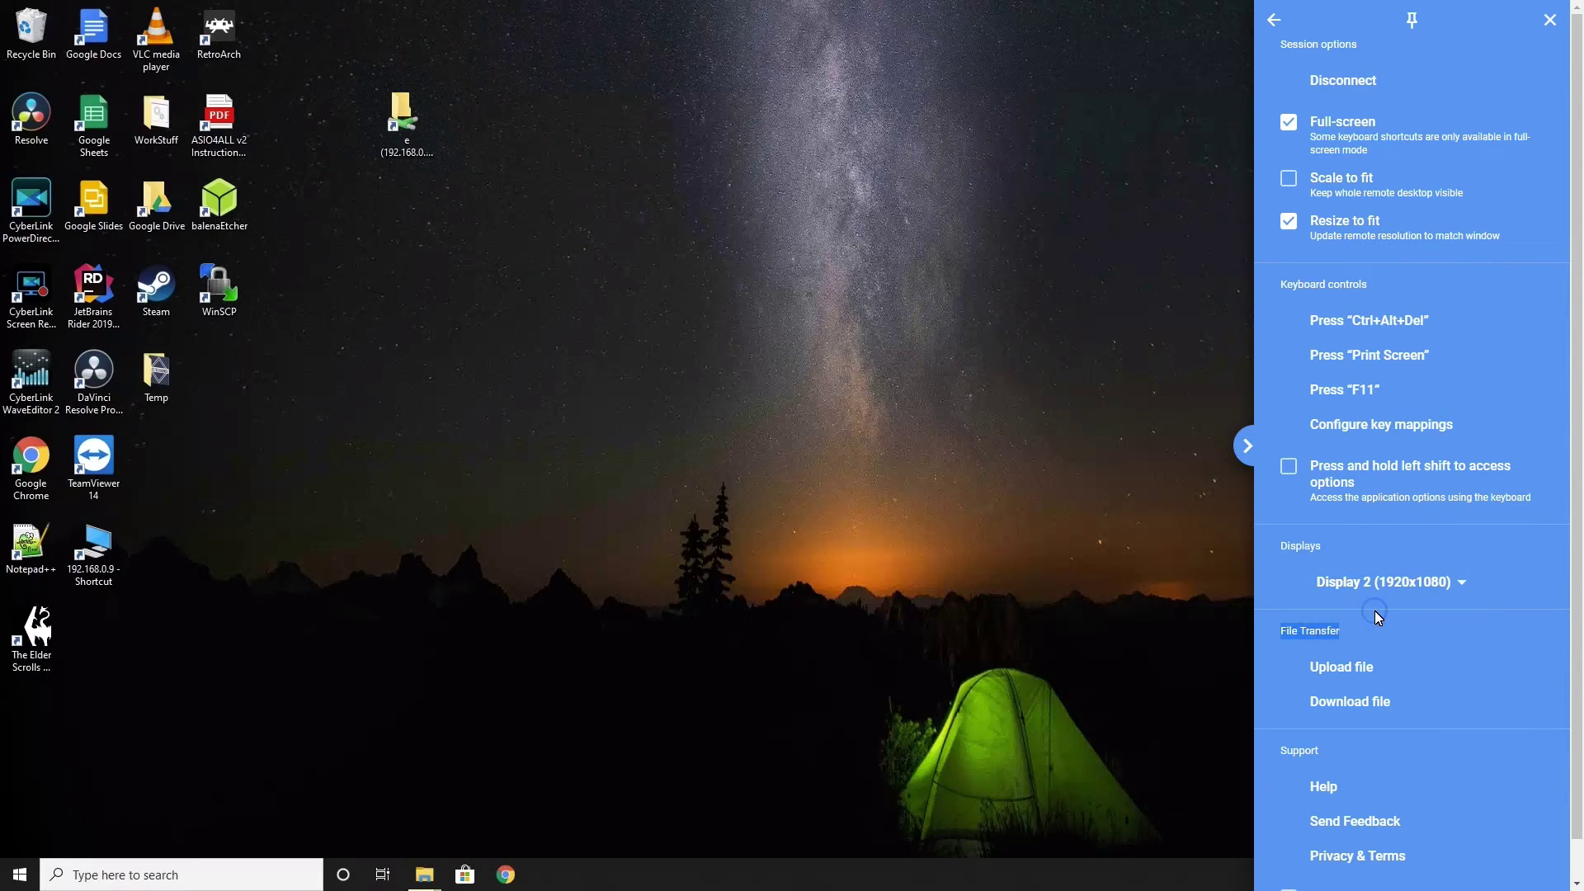
left_click(1009, 535)
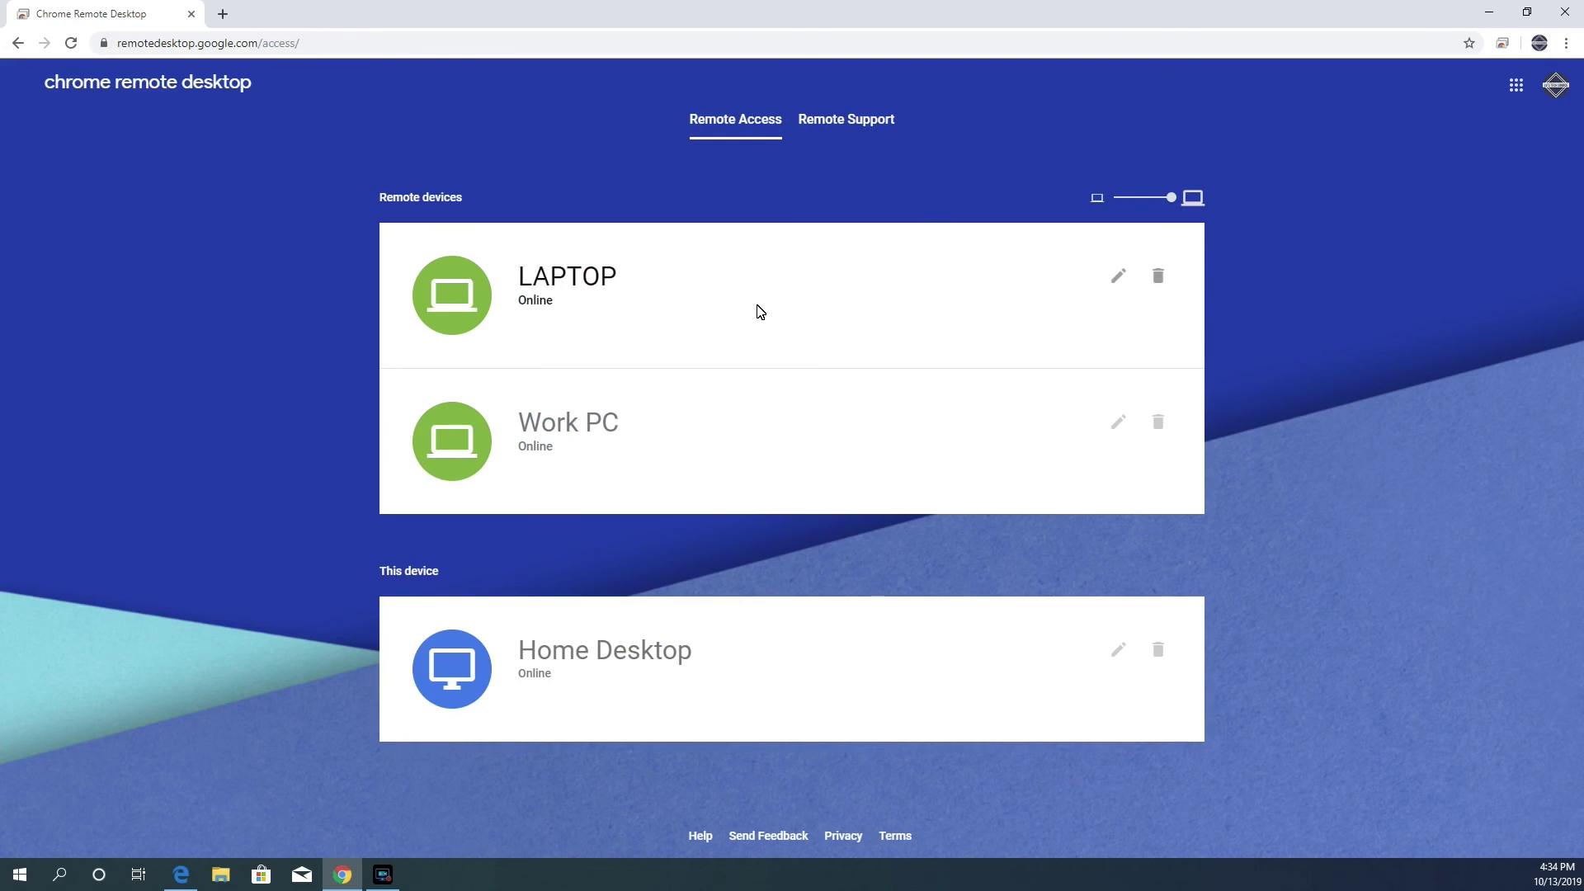
- Reconnect to the LAPTOP device under Remote devices by entering its PIN
left_click(755, 306)
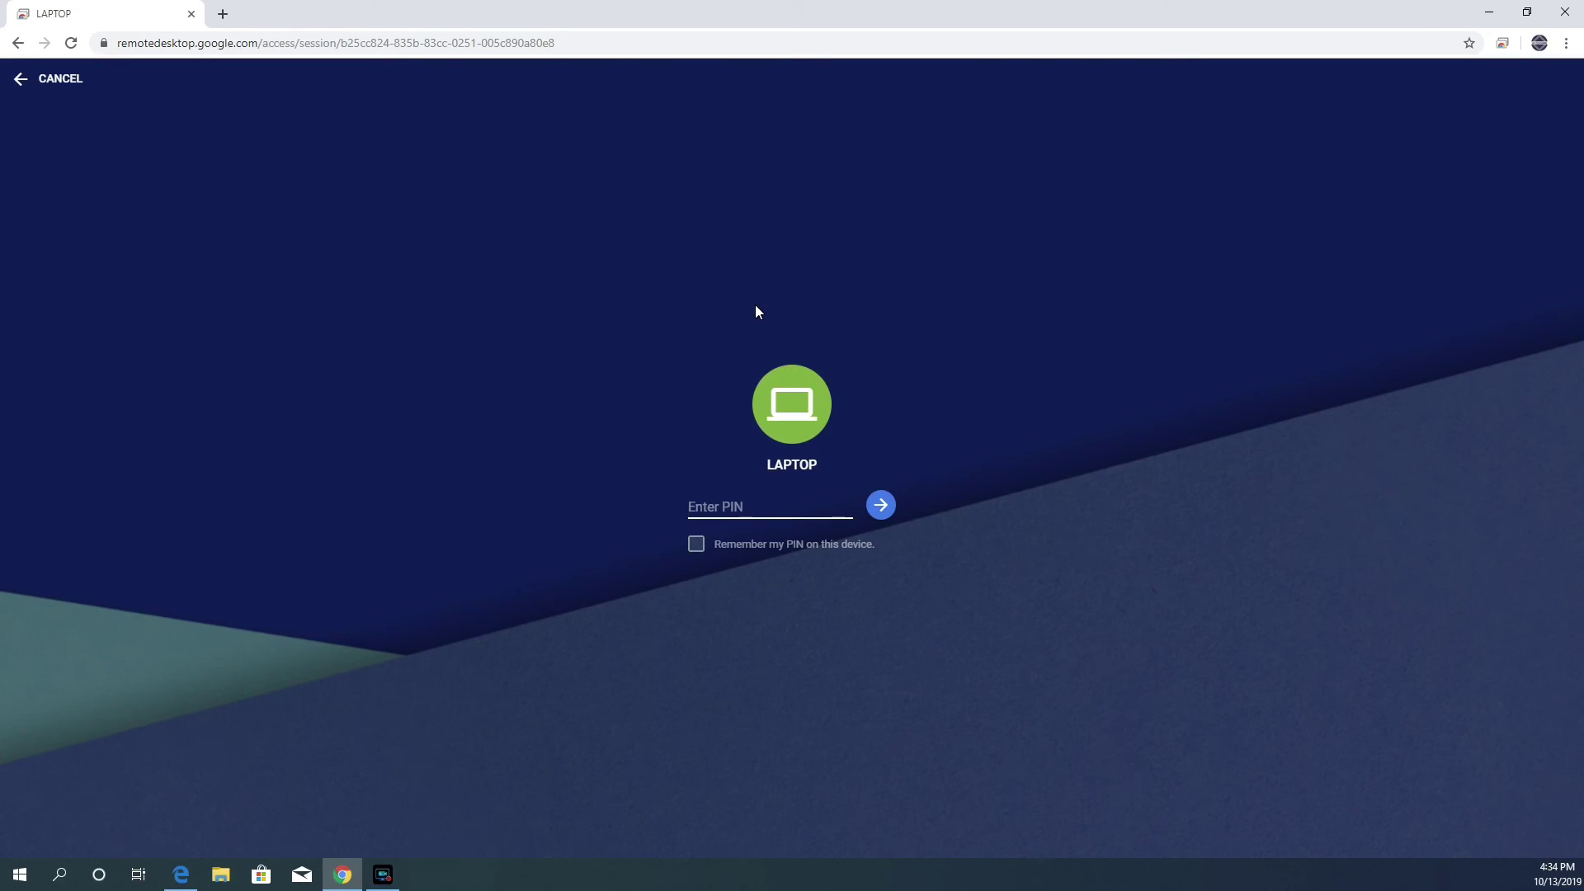
type("••••••")
key("Return")
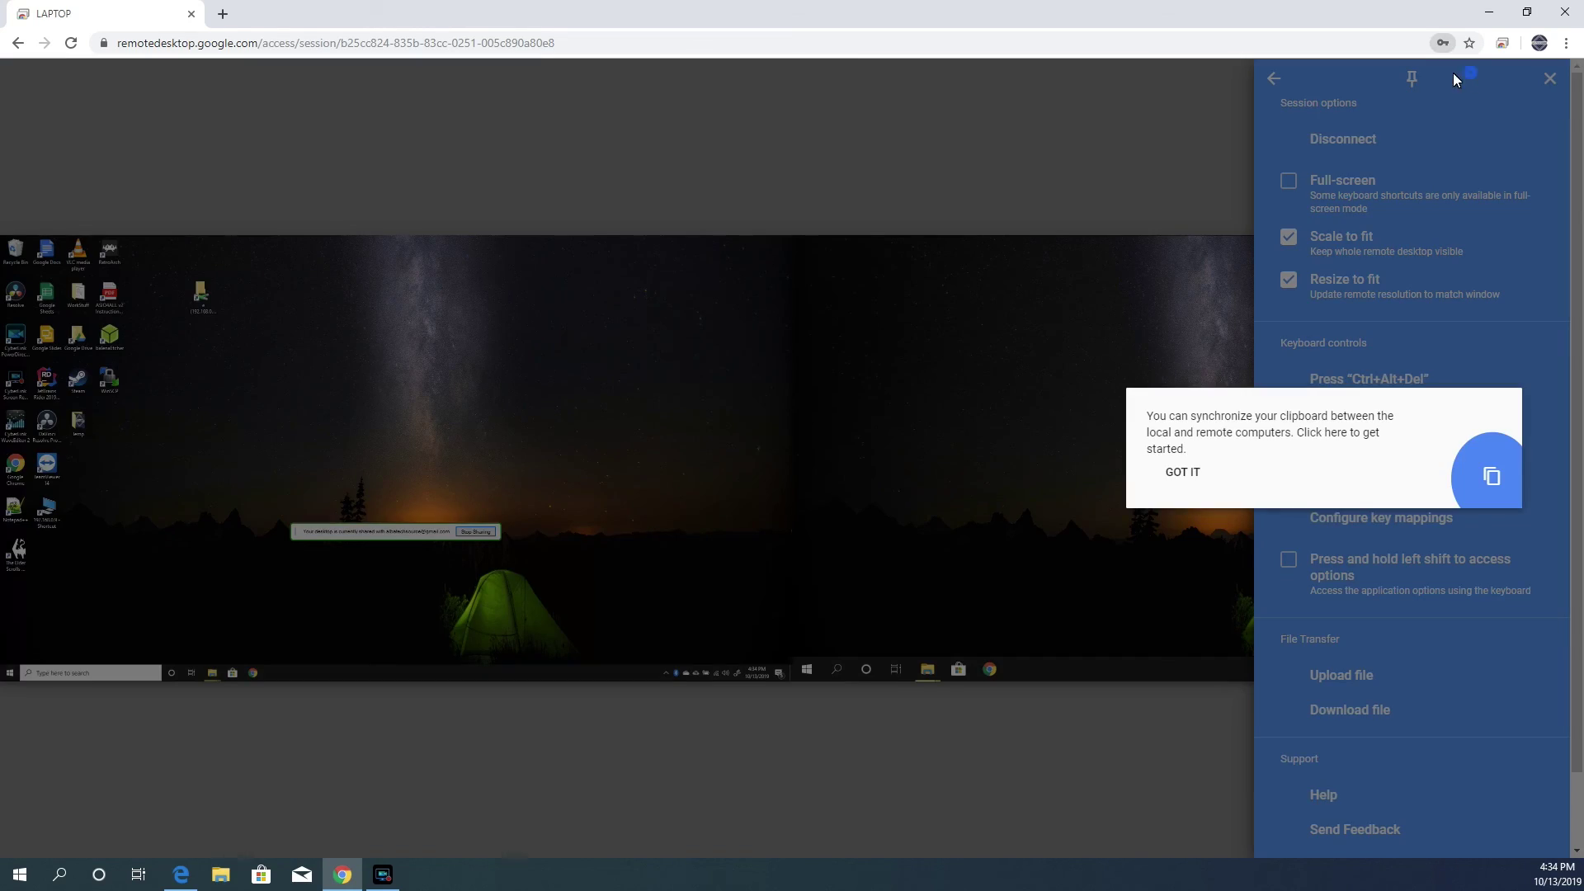